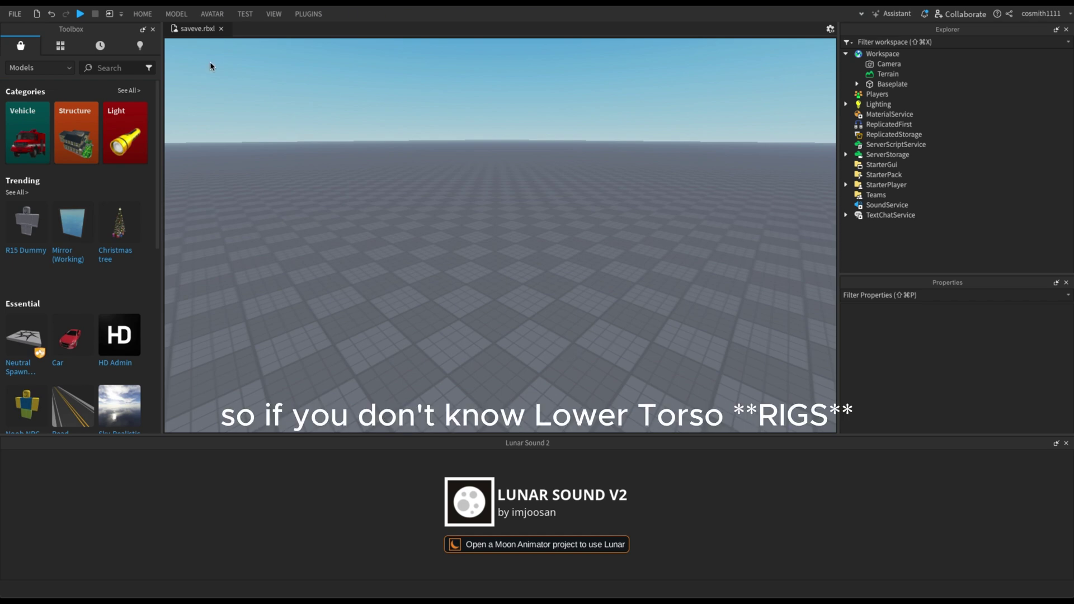
Search the model library for "pony" and insert the "Piggy - Pony Rigged" model into the workspace
left_click(109, 68)
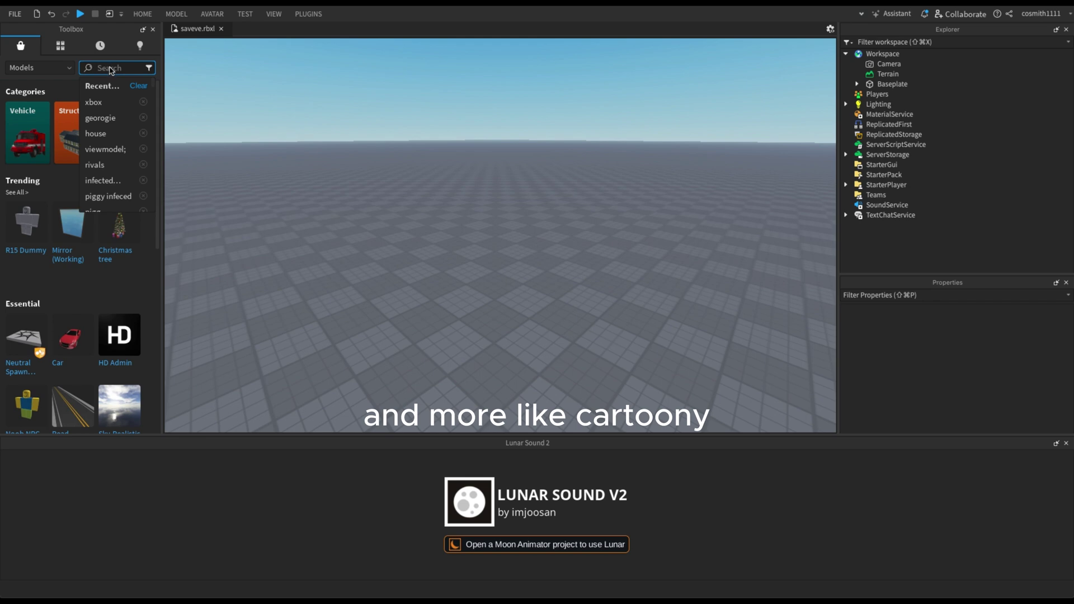
type("pony")
key("Return")
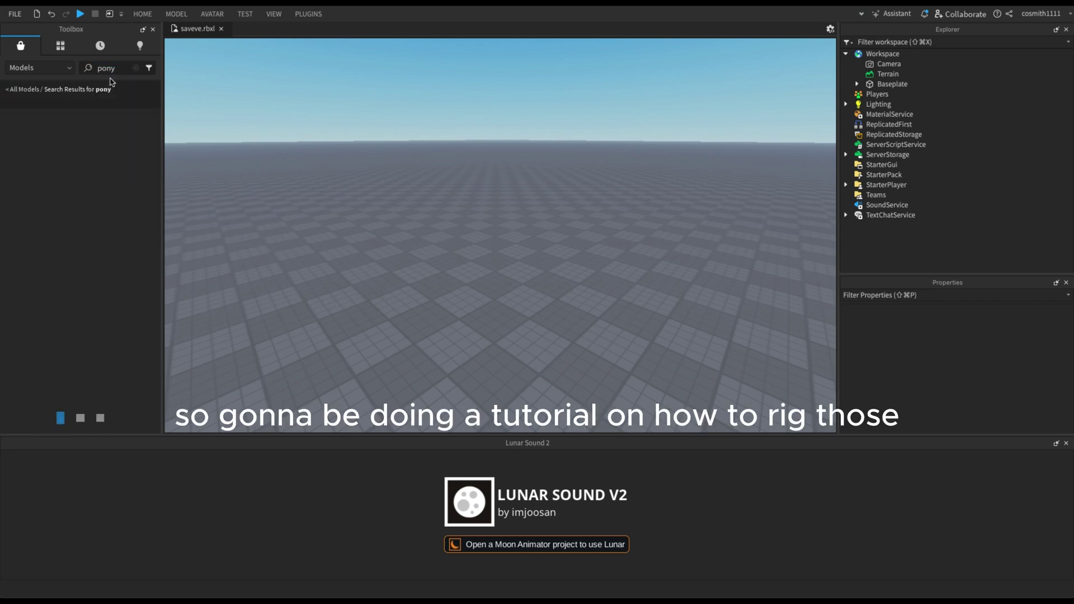
left_click(34, 148)
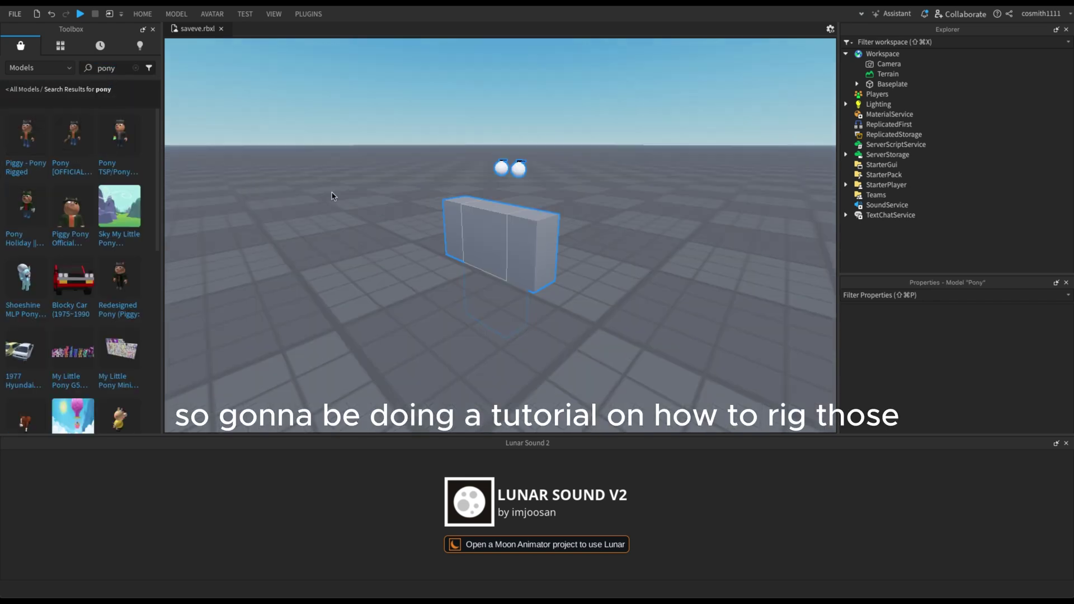
scroll(472, 350, "up", 5)
right_click_drag(509, 348, 505, 364)
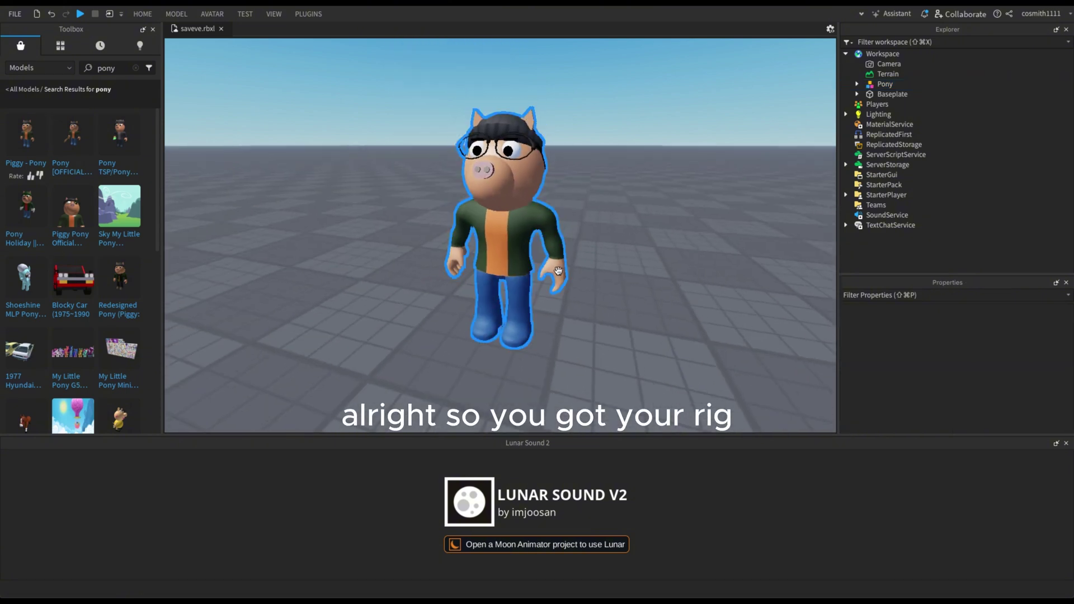
scroll(558, 271, "up", 3)
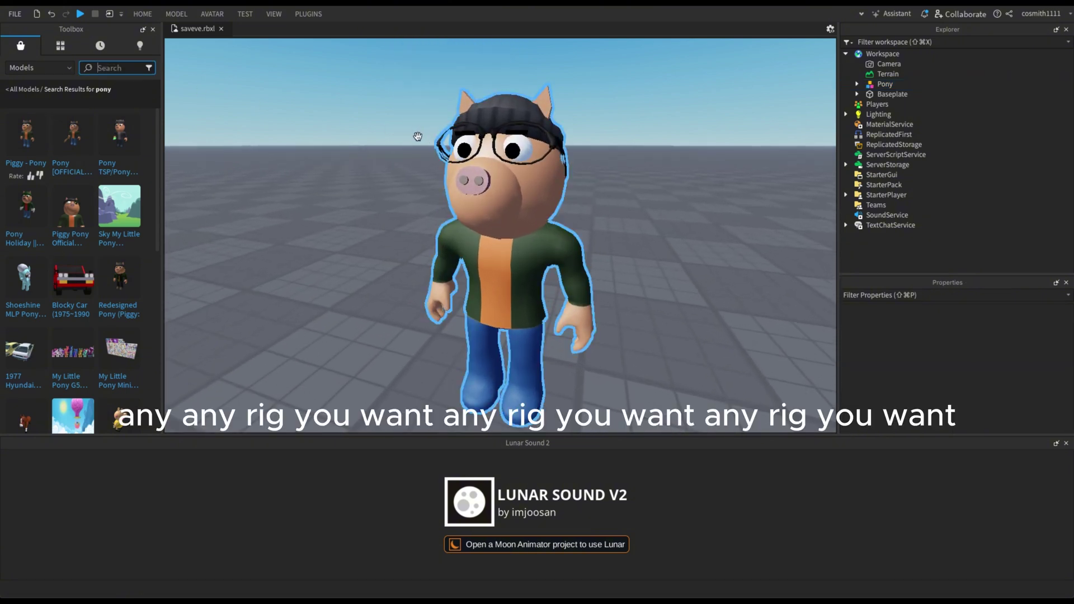
right_click_drag(317, 140, 319, 135)
left_click(476, 178)
scroll(580, 206, "down", 2)
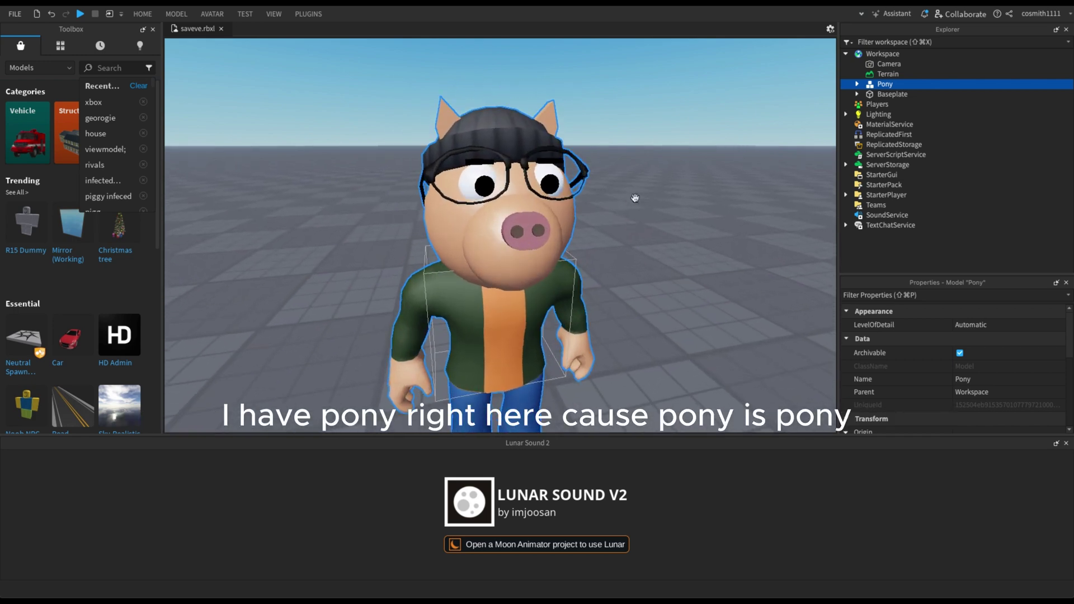
Expand the Pony model's hierarchy and duplicate its Torso part
left_click(857, 84)
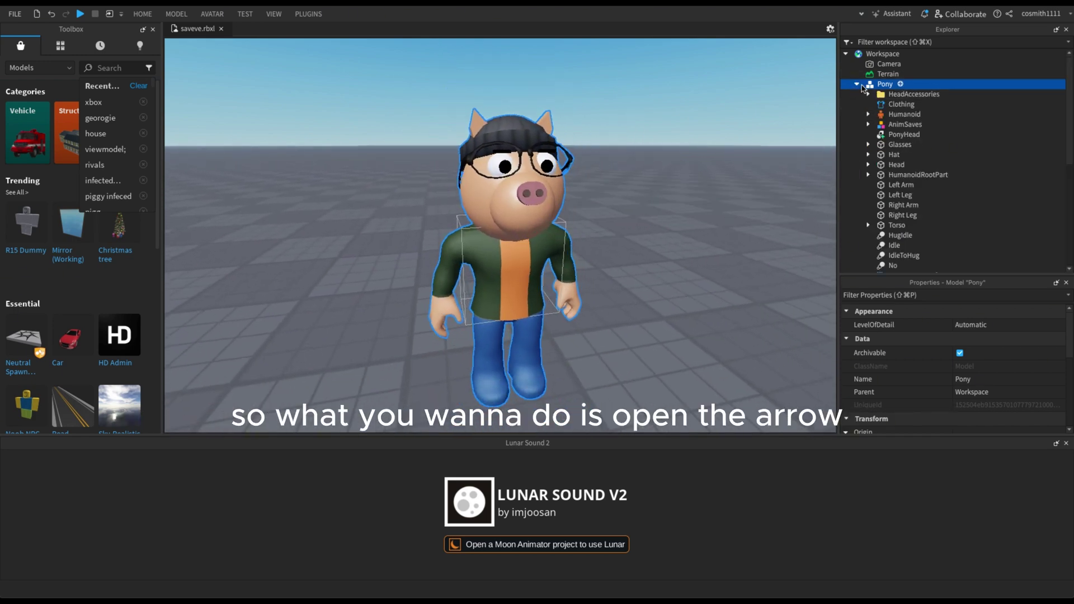
scroll(866, 88, "down", 3)
left_click(896, 196)
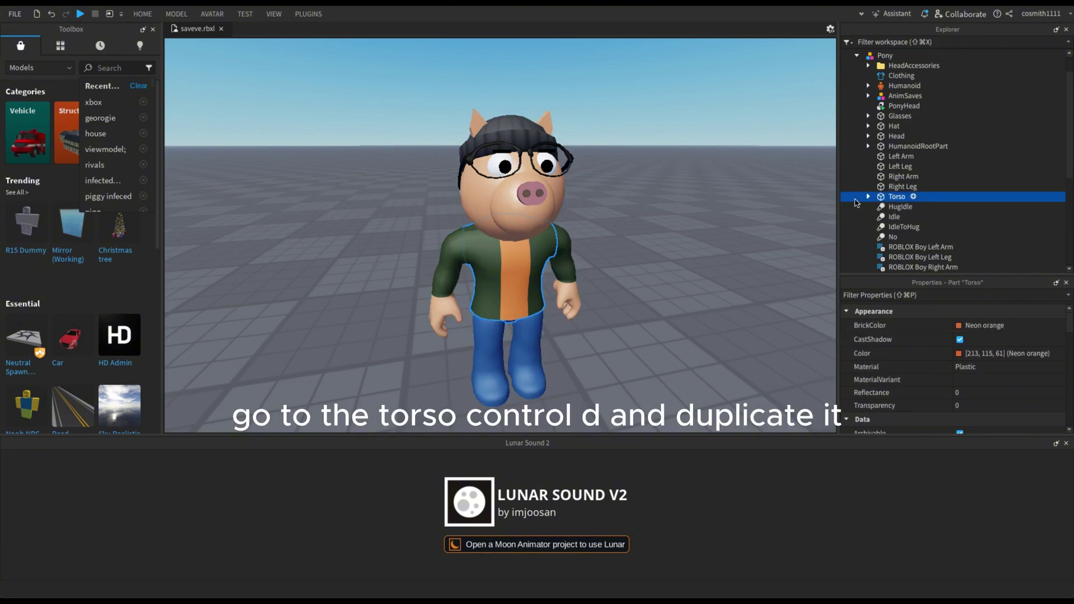
key("f")
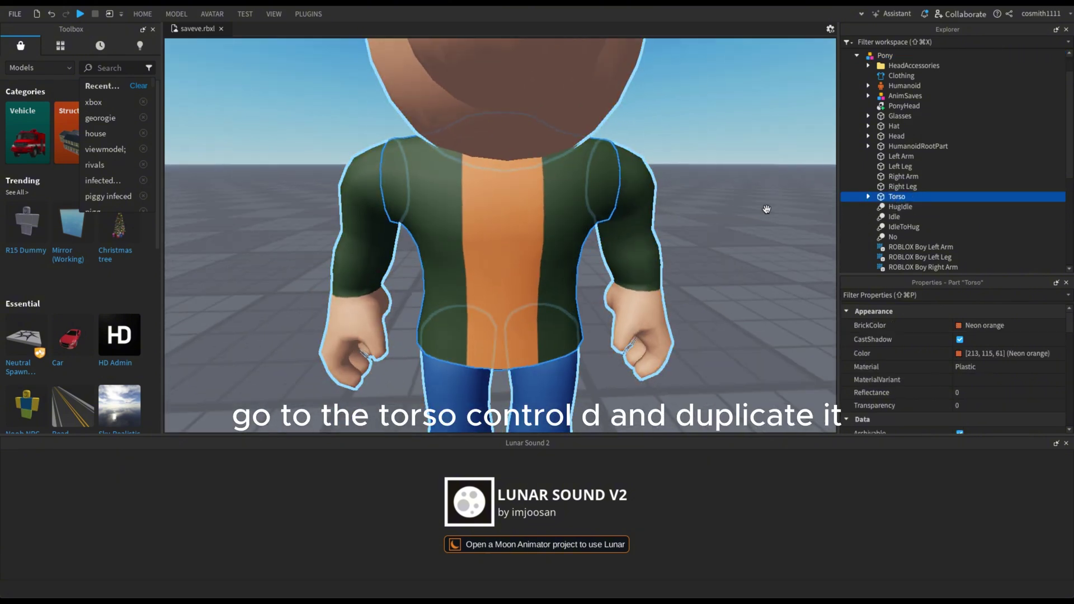
key("ctrl+d")
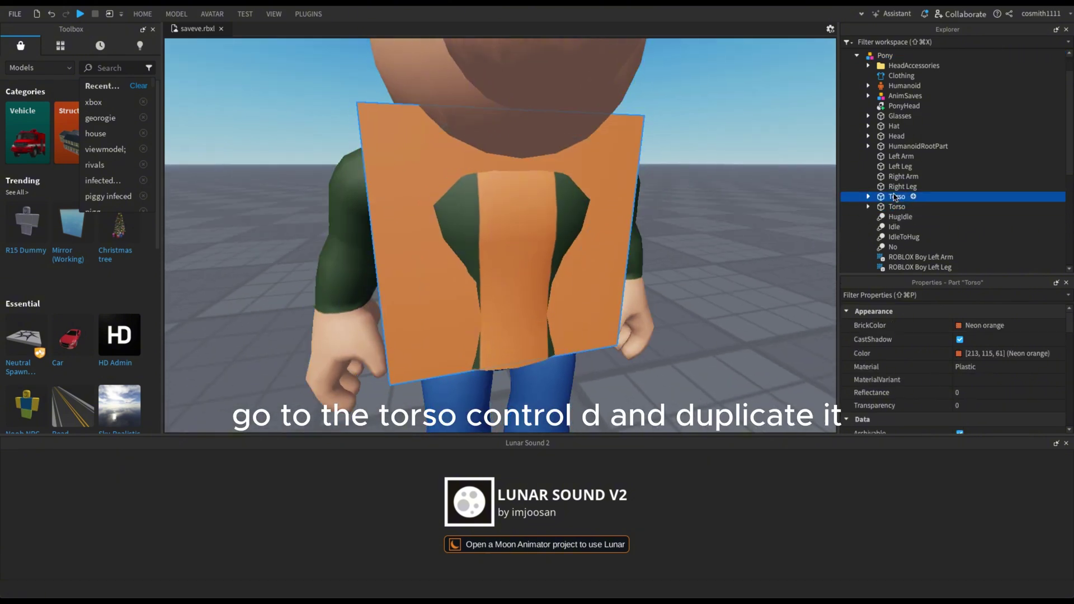
scroll(646, 213, "down", 10)
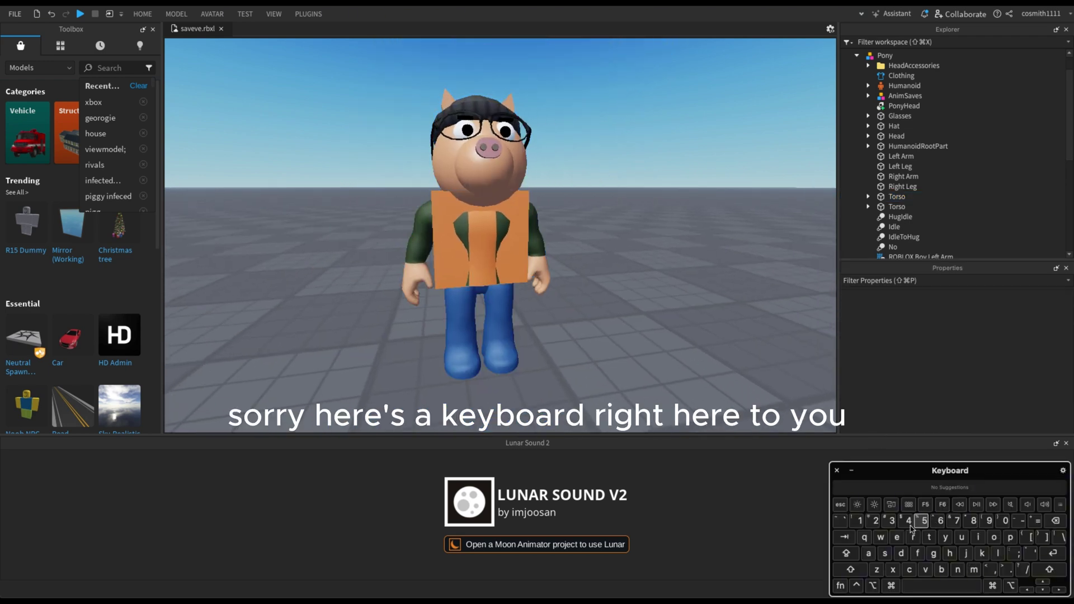
key("a")
key("d")
key("s")
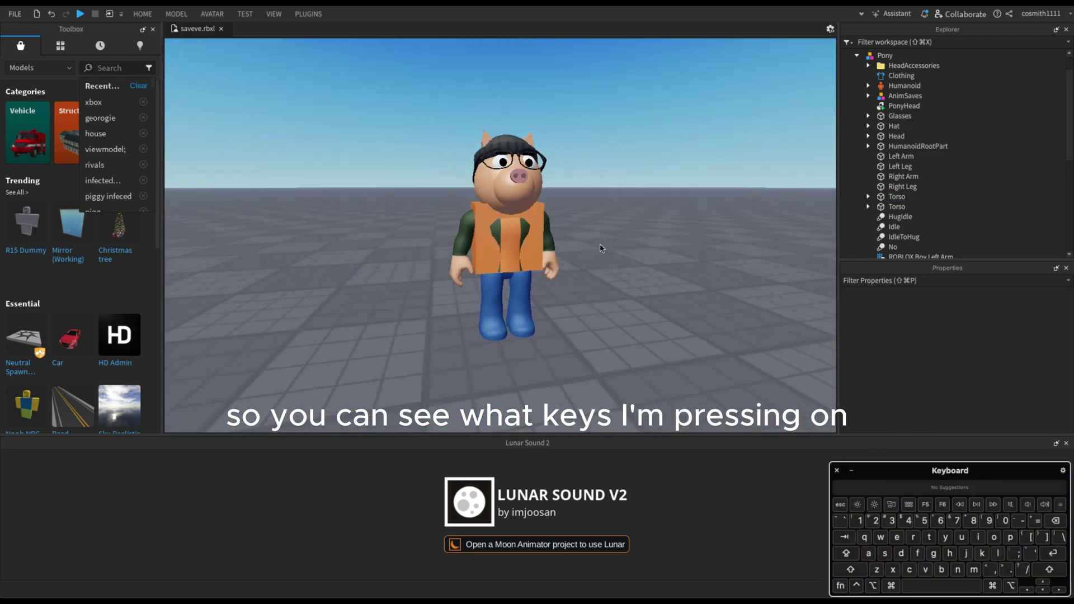
key("shift+s")
scroll(594, 264, "up", 2)
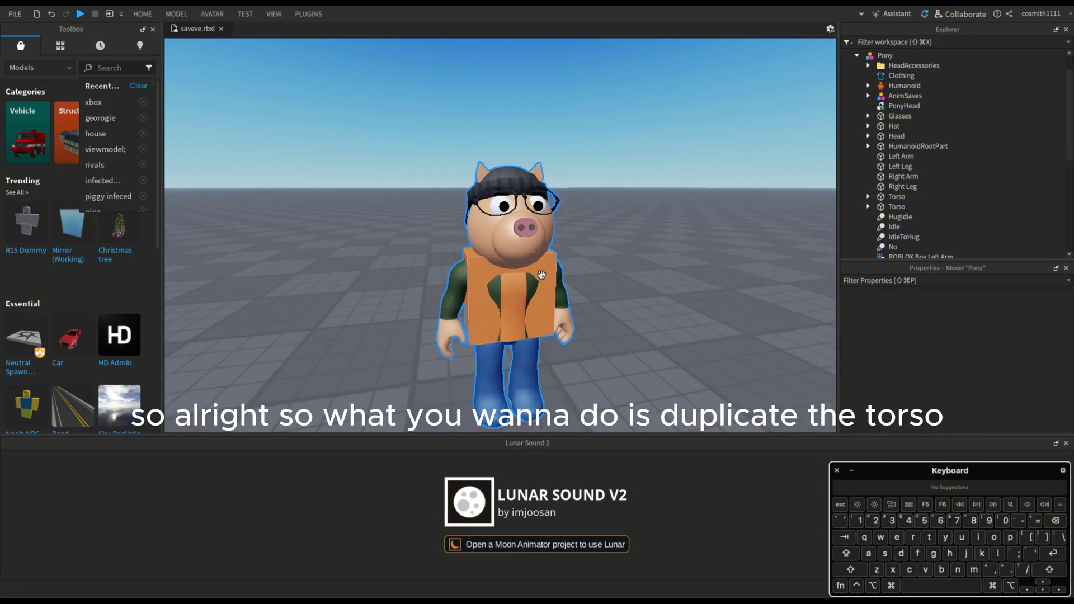
left_click(542, 274)
scroll(630, 237, "up", 2)
key("shift+a")
Delete one of the Pony's two Torso parts and duplicate the remaining Torso
left_click(906, 196)
key("BackSpace")
left_click(910, 196)
key("super+d")
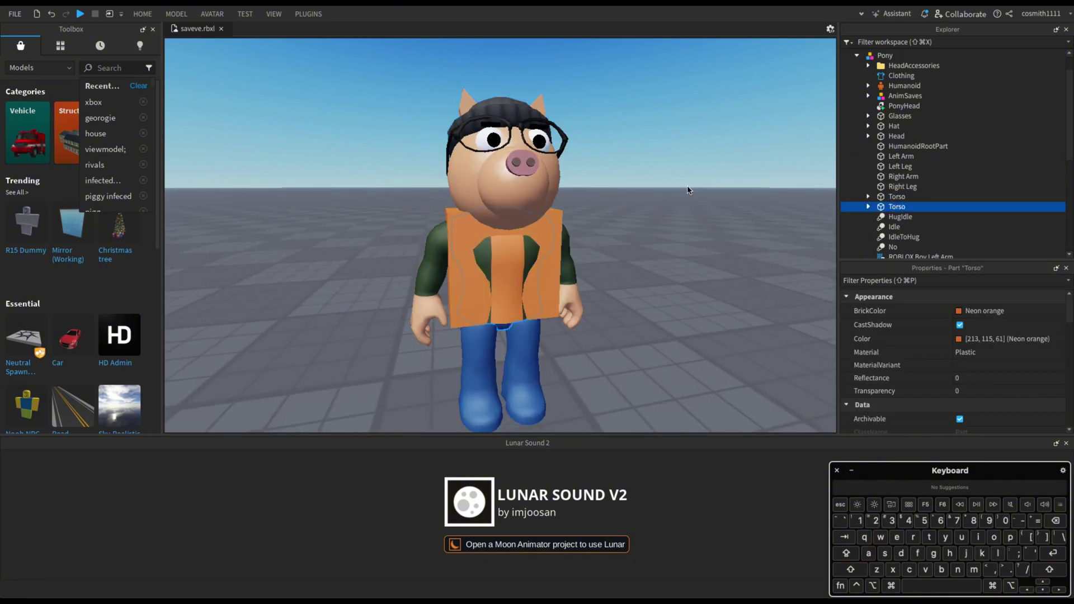
Delete all the joints inside the blocky Torso, from Left Hip through Right Shoulder
key("f")
left_click(912, 196)
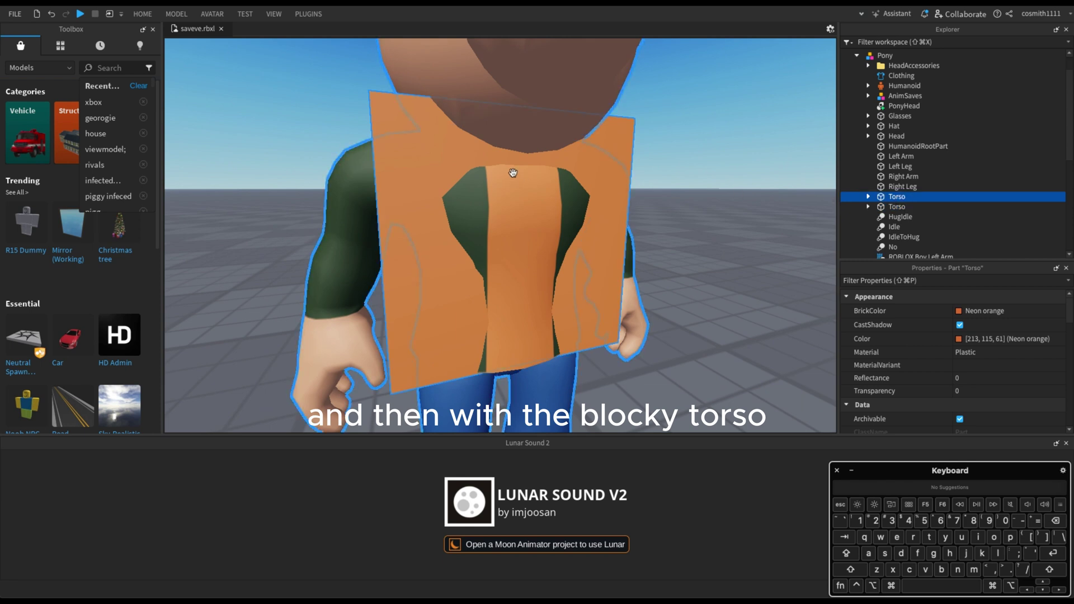
right_click_drag(511, 173, 519, 172)
scroll(867, 199, "down", 1)
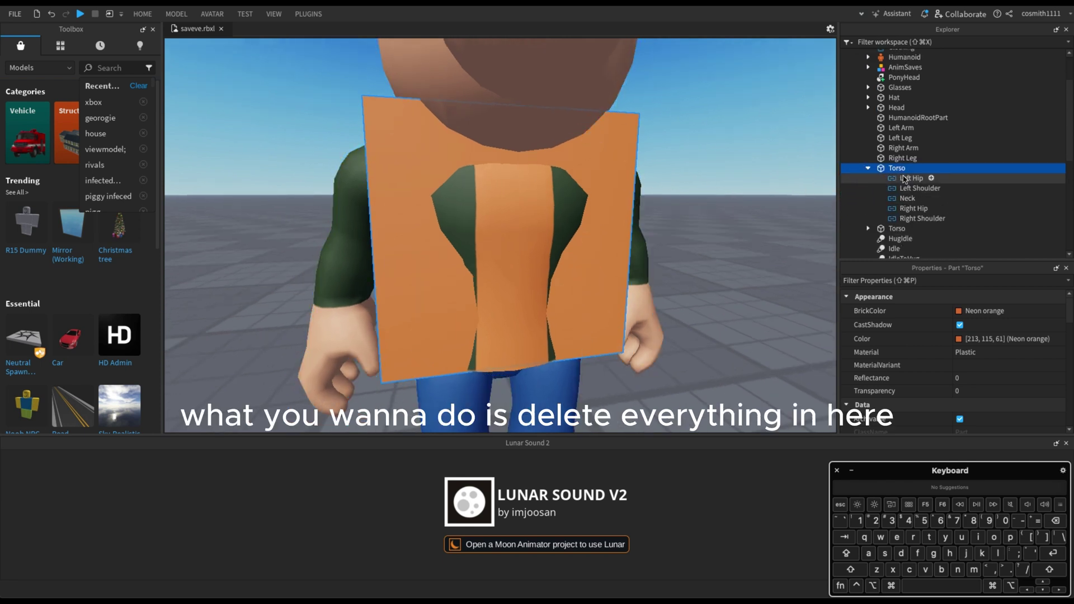
left_click(901, 178)
left_click(912, 219, "shift")
key("Delete")
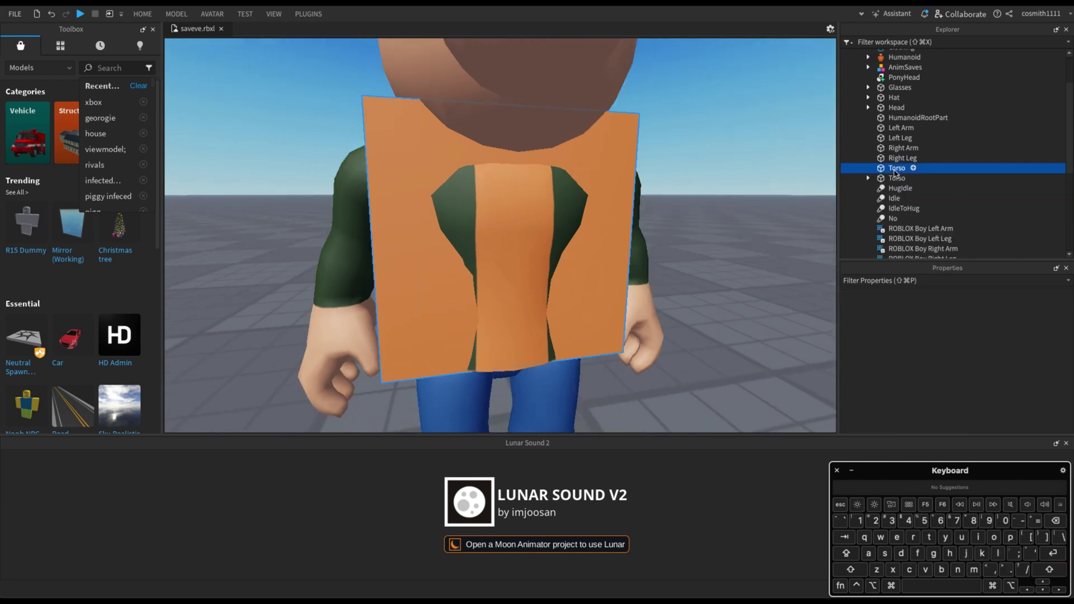
Rename the blocky Torso as LowerTorso and scale it down from above to a thin slab at hip level
left_click(894, 169)
key("Left")
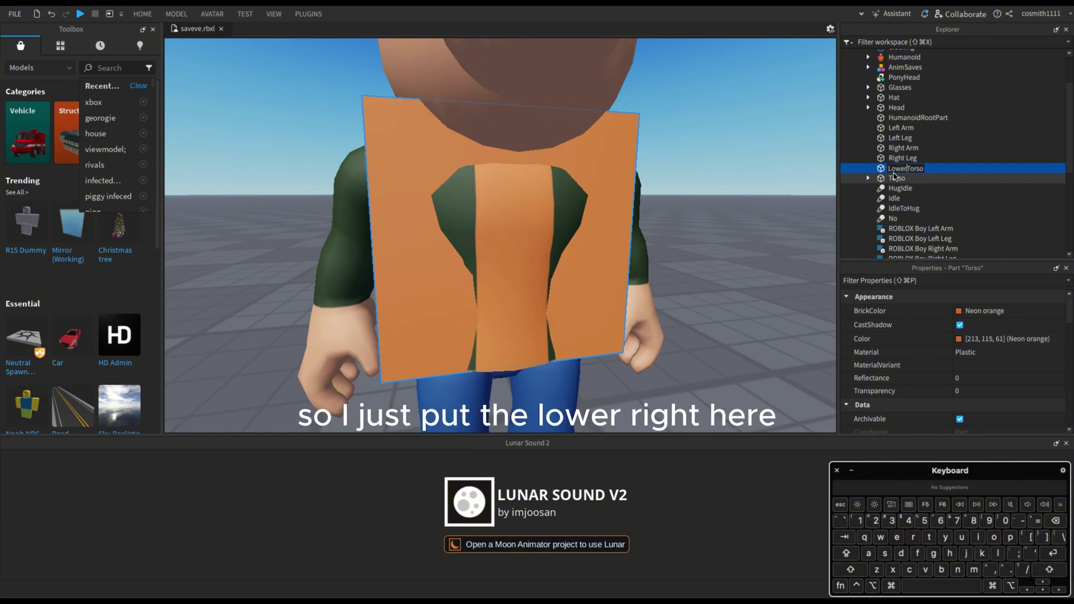
key("super+3")
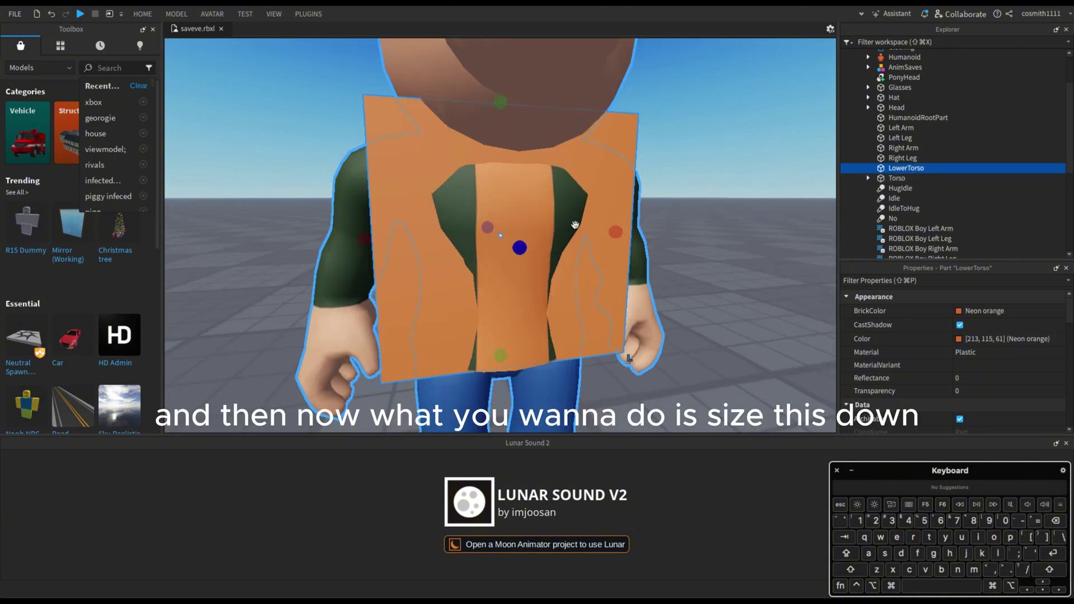
left_click_drag(505, 107, 517, 305)
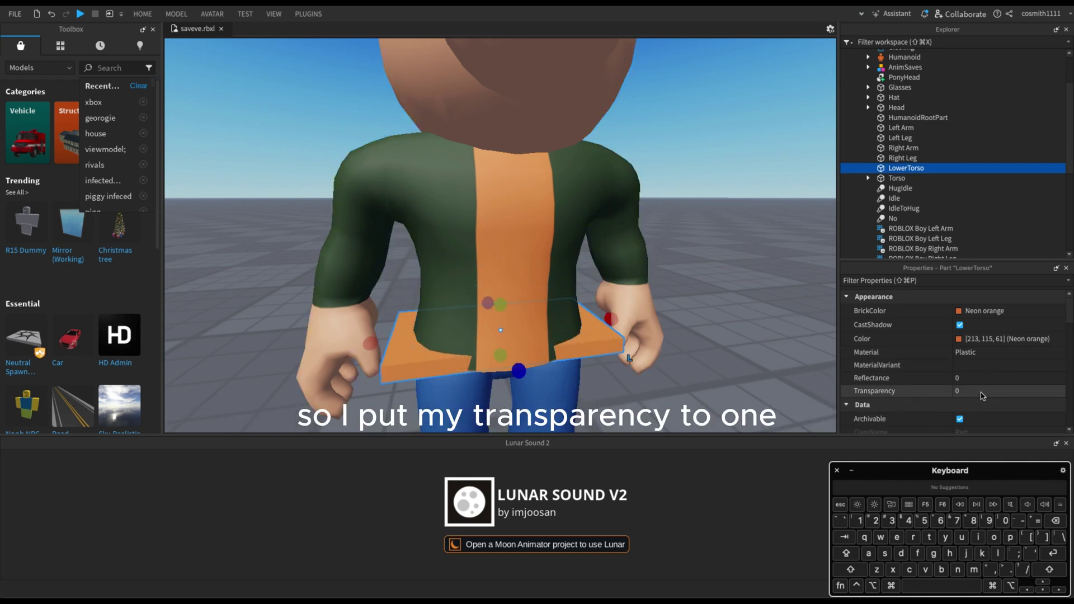
Set the LowerTorso part's transparency to 1
type("1")
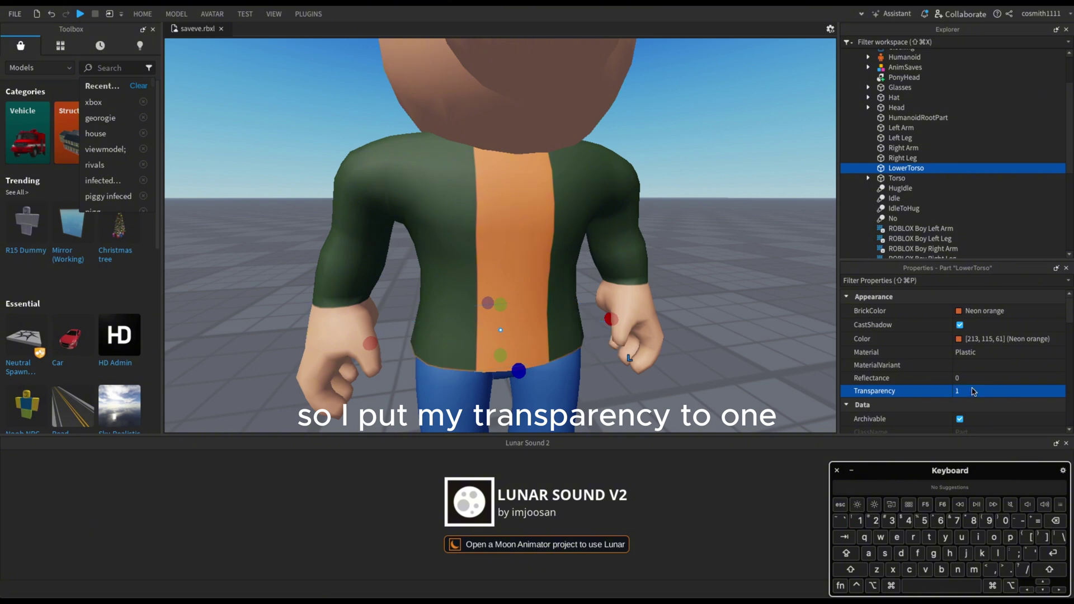
scroll(654, 246, "down", 4)
right_click_drag(655, 247, 669, 248)
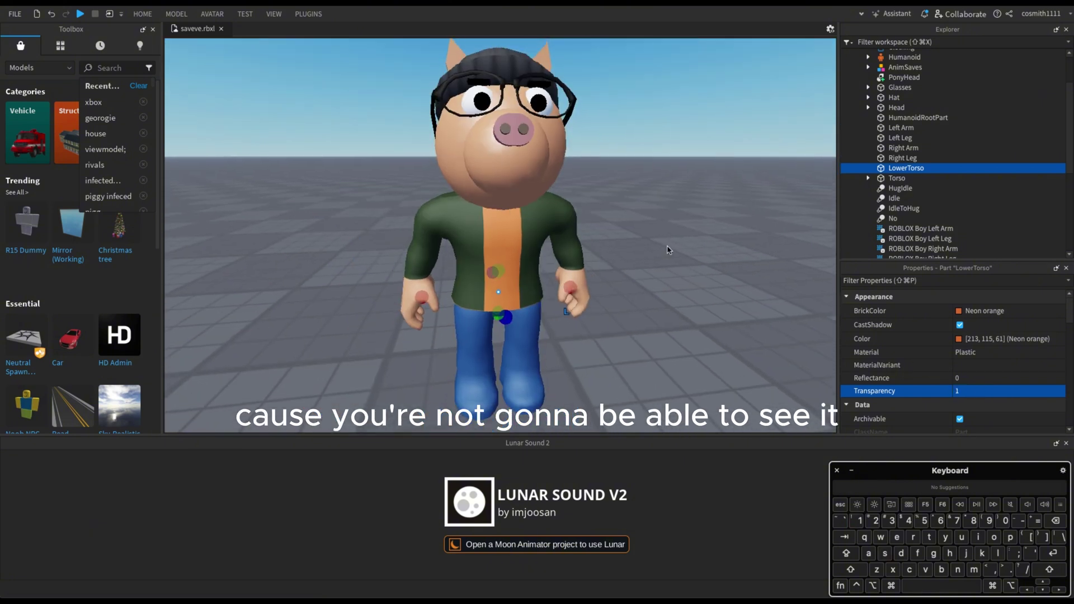
Join LowerTorso in place to HumanoidRootPart as the base part with Easy Weld, using an animatable joint
left_click(907, 118)
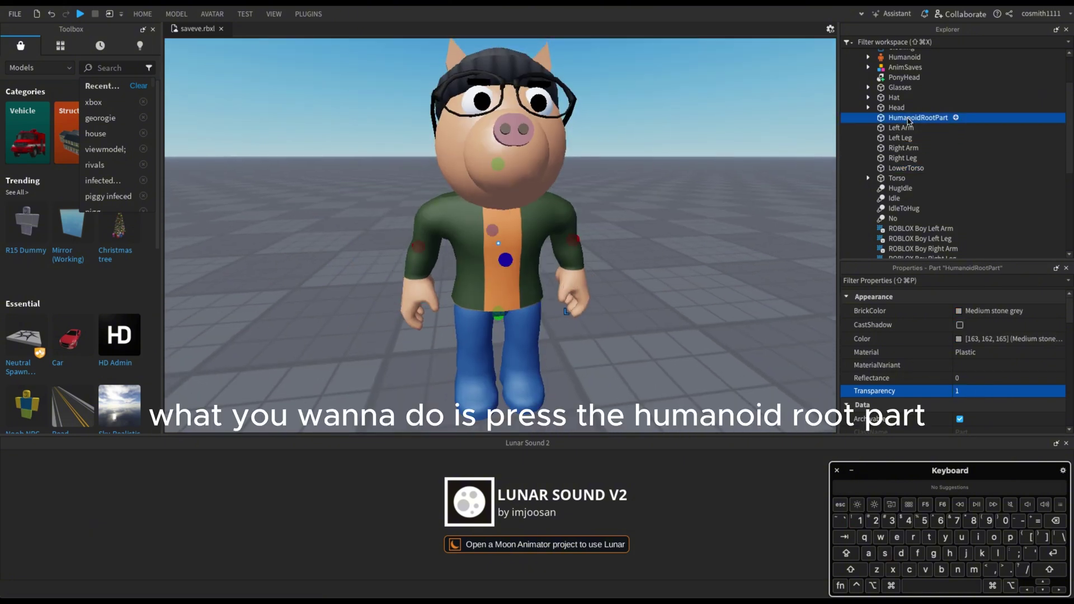
left_click(902, 169, "ctrl")
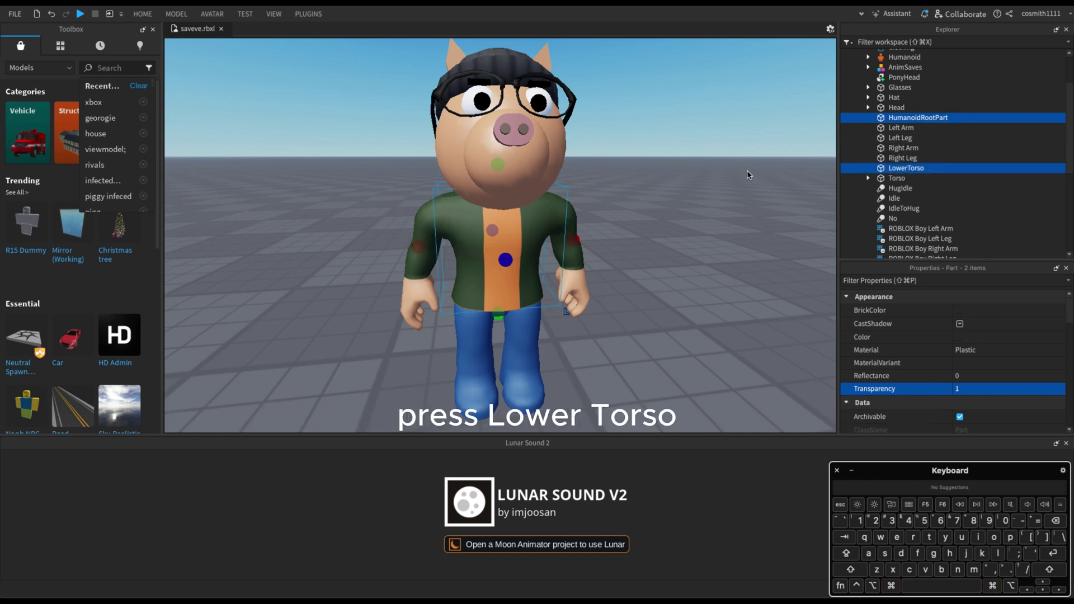
left_click(308, 14)
left_click(286, 63)
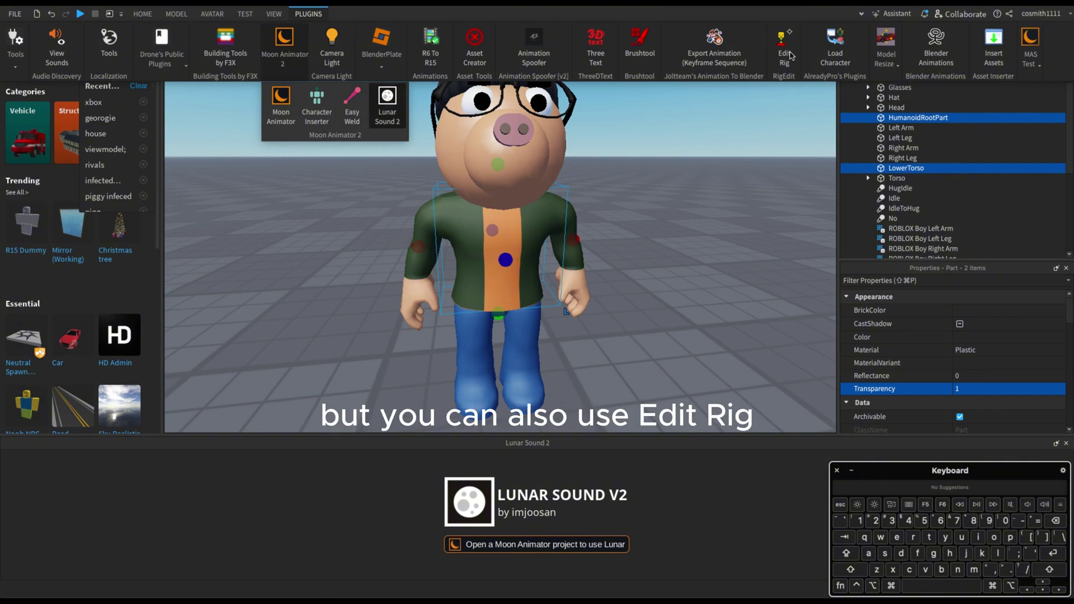
left_click(352, 116)
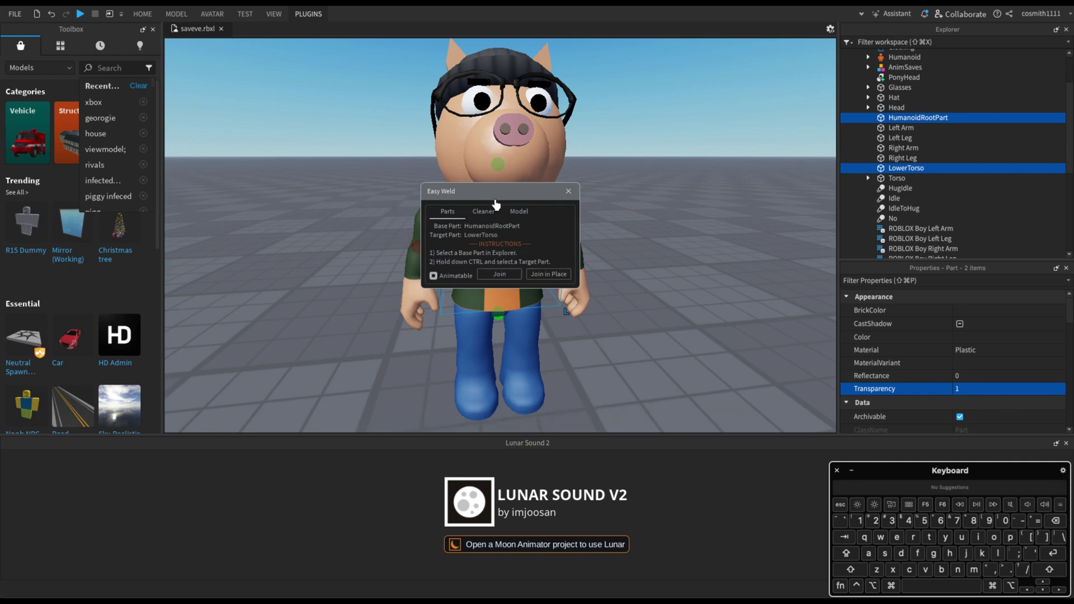
left_click_drag(478, 193, 244, 95)
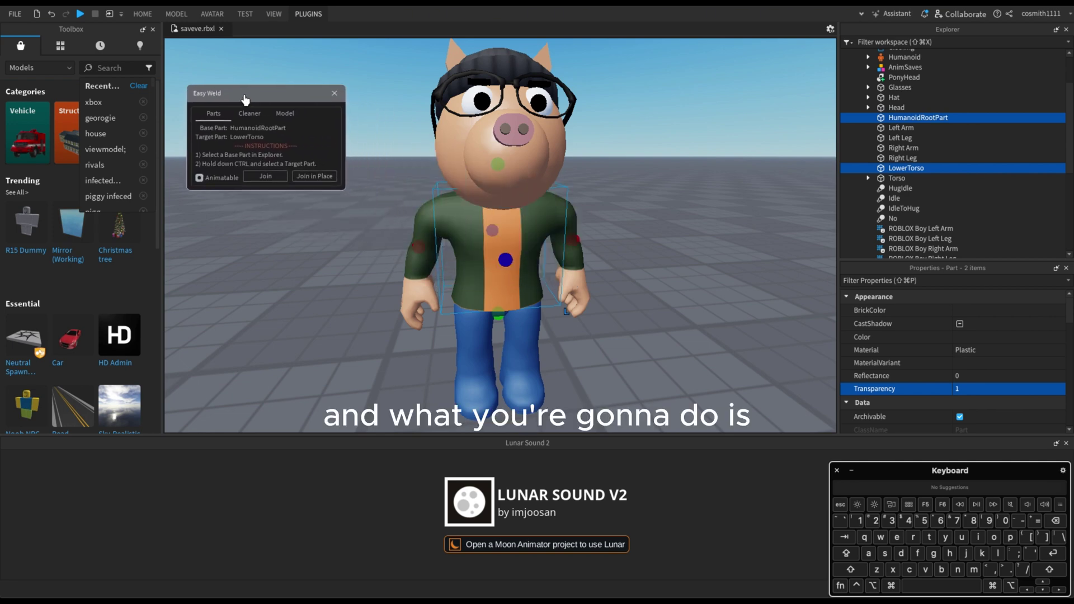
left_click(306, 178)
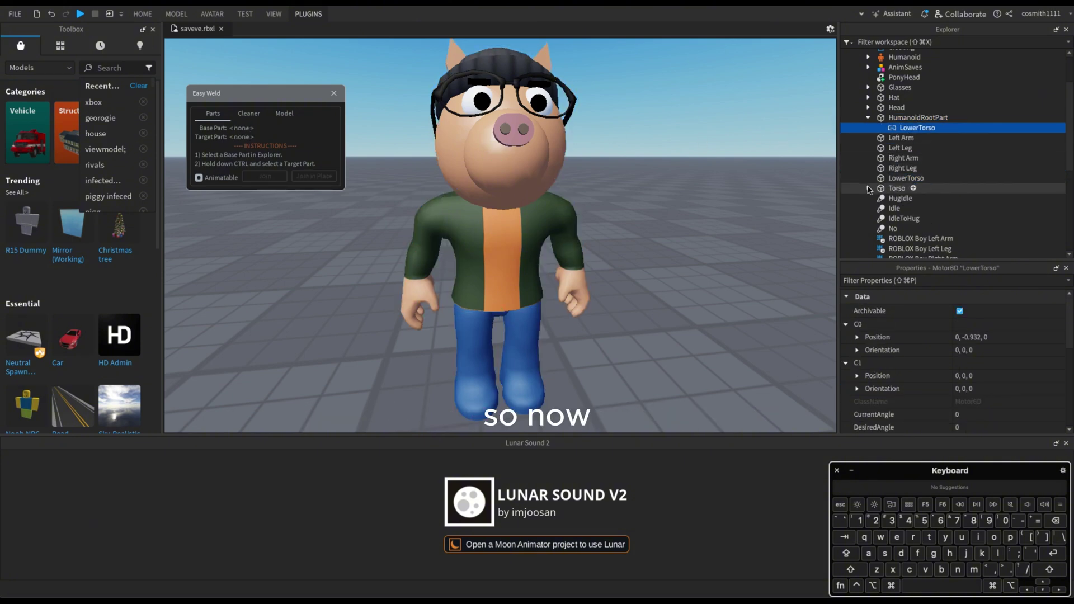
Remove the Left Hip and Right Hip joints from the original Torso
left_click(868, 188)
scroll(873, 185, "down", 2)
left_click(911, 142)
left_click(913, 172, "super")
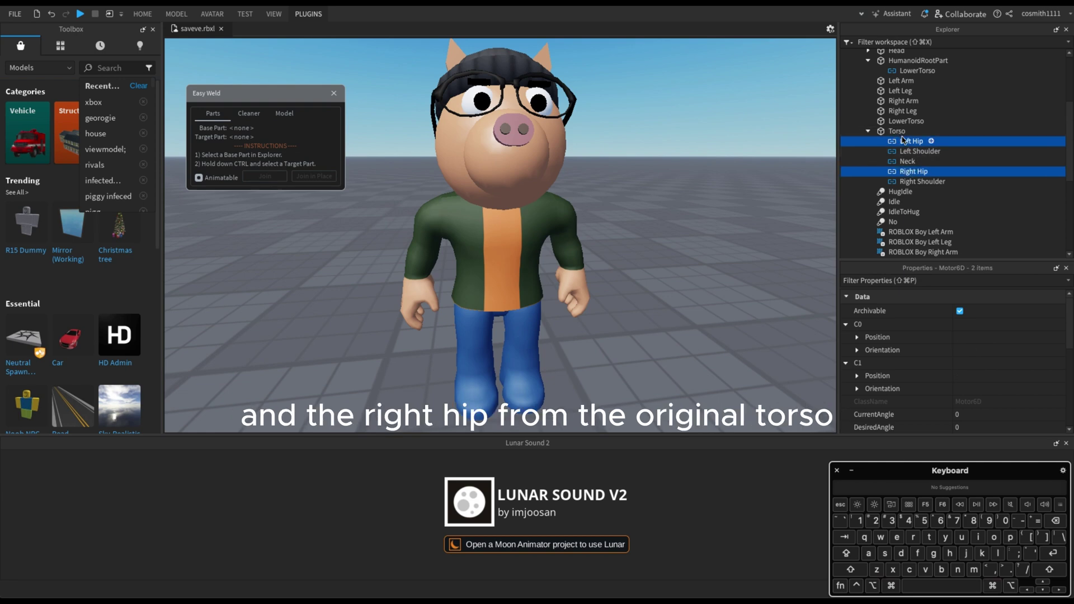
key("super+x")
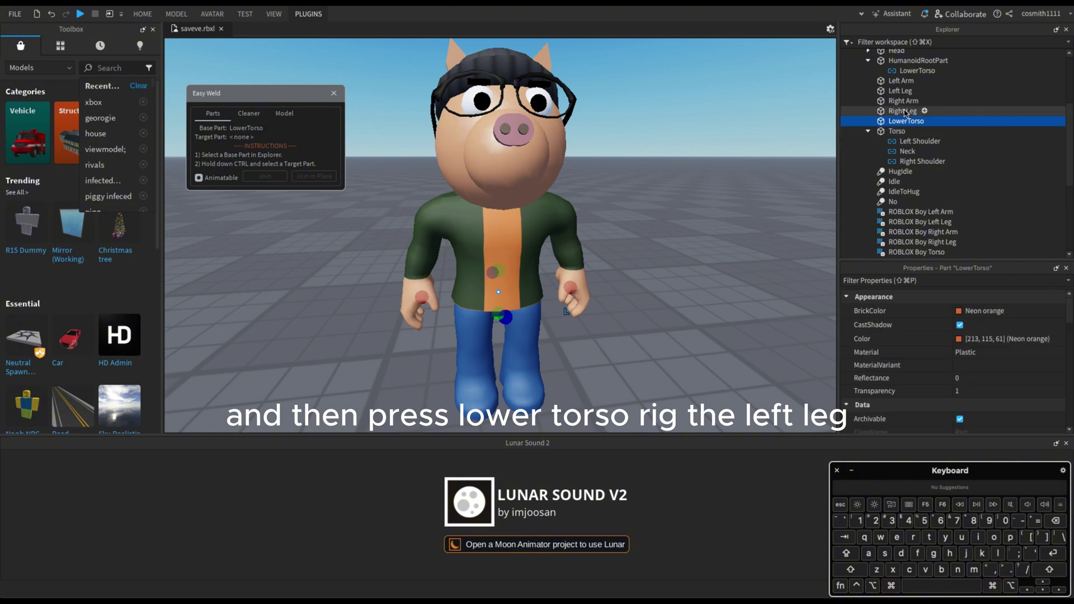
Join Left Leg, Right Leg and Torso in place to LowerTorso as the base part, then close Easy Weld
left_click(901, 91, "ctrl")
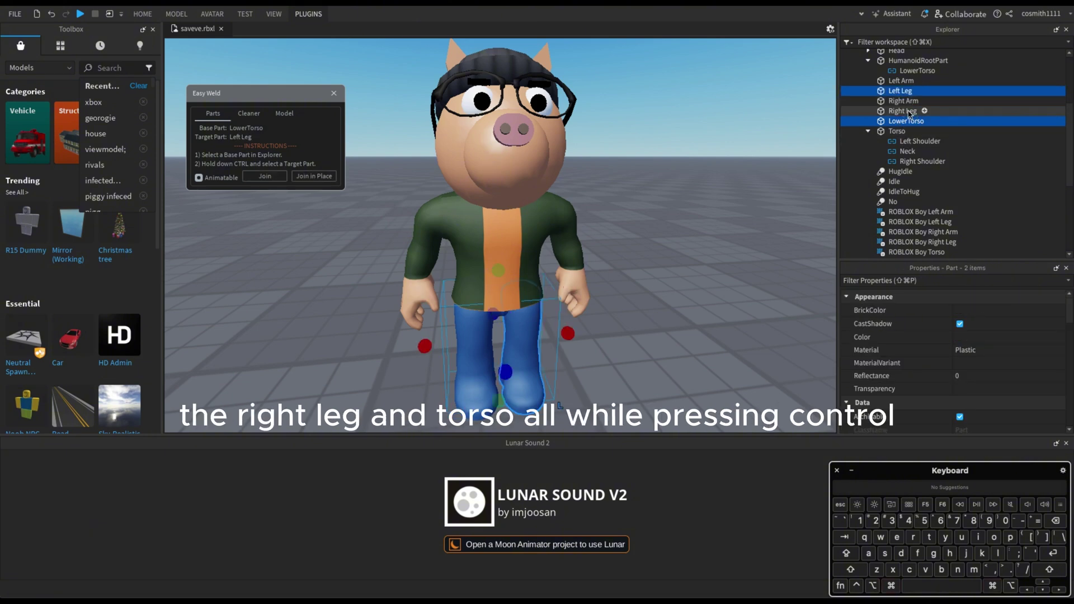
left_click(892, 132, "ctrl")
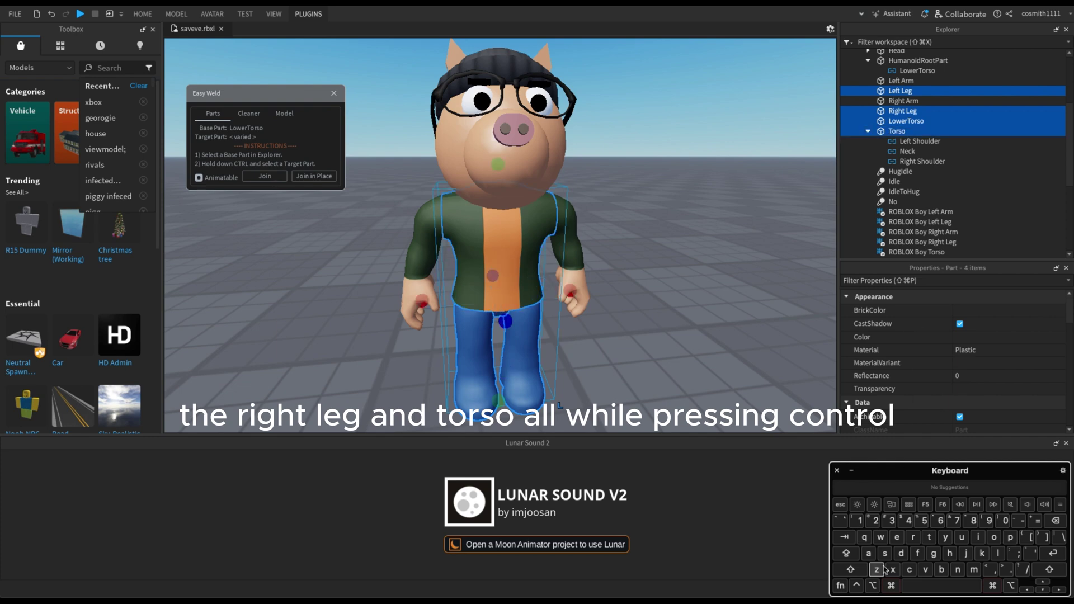
left_click(314, 177)
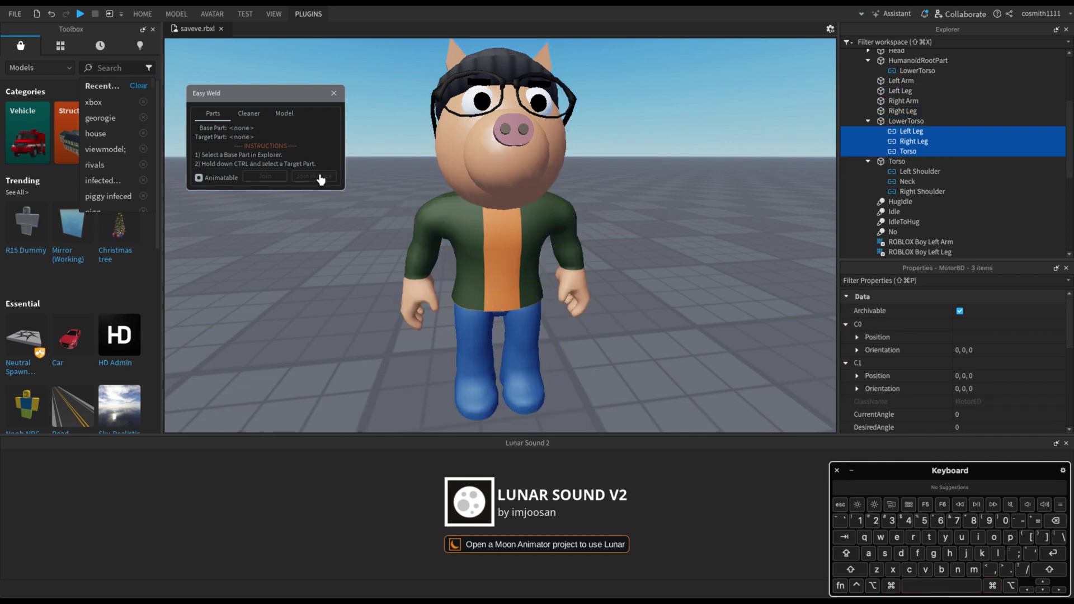
left_click(333, 94)
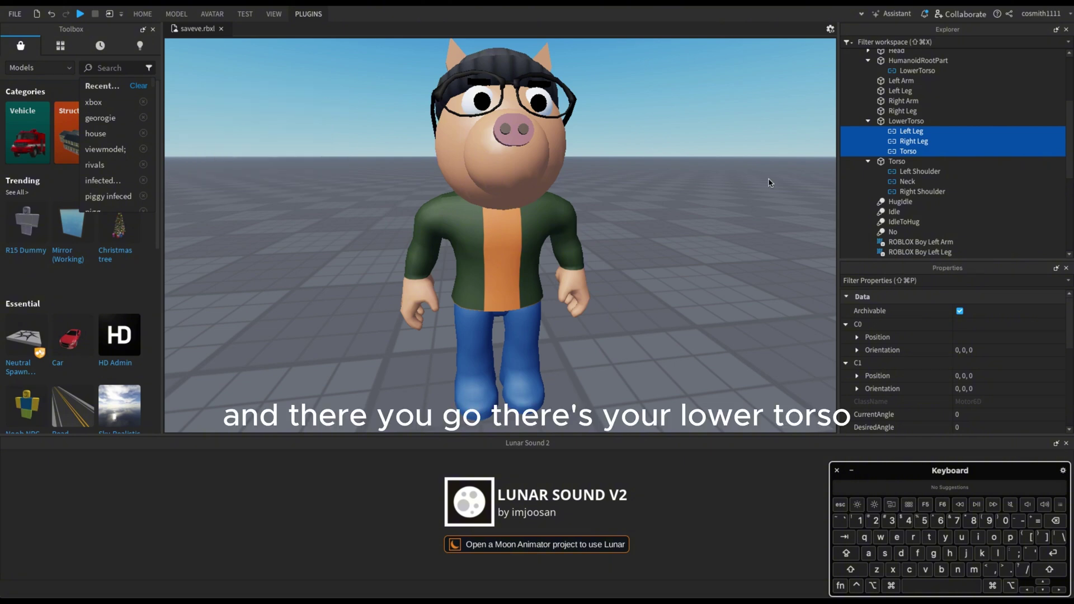
left_click(768, 182)
scroll(551, 242, "down", 3)
scroll(542, 241, "up", 3)
scroll(506, 251, "down", 3)
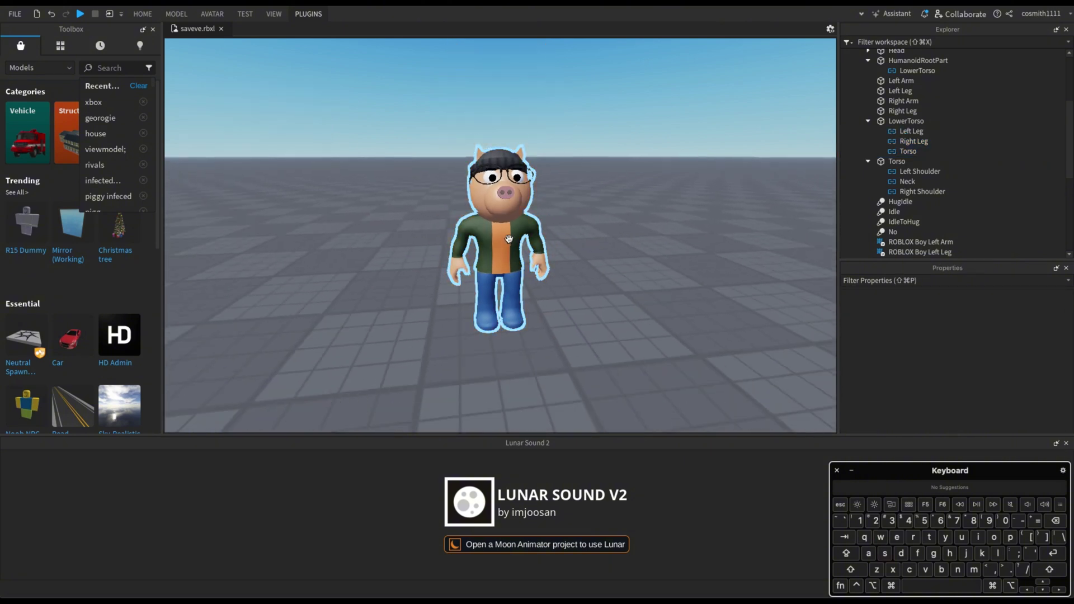
Inspect the Pony rig's Left Leg joint in RigEdit, and leave the rig editor without changing any joint
left_click(508, 239)
scroll(433, 161, "up", 3)
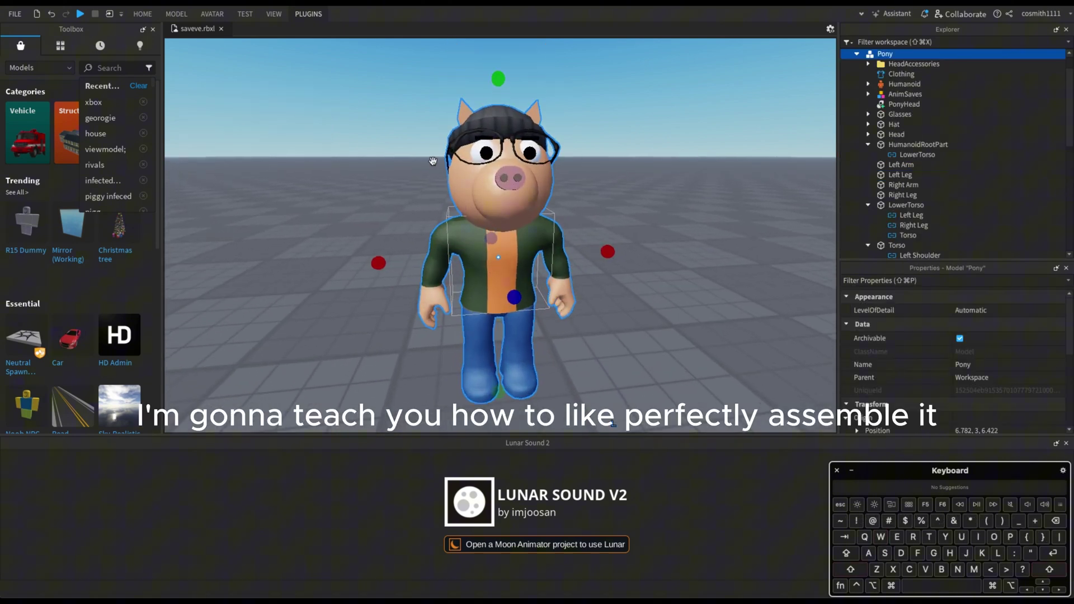
left_click(309, 14)
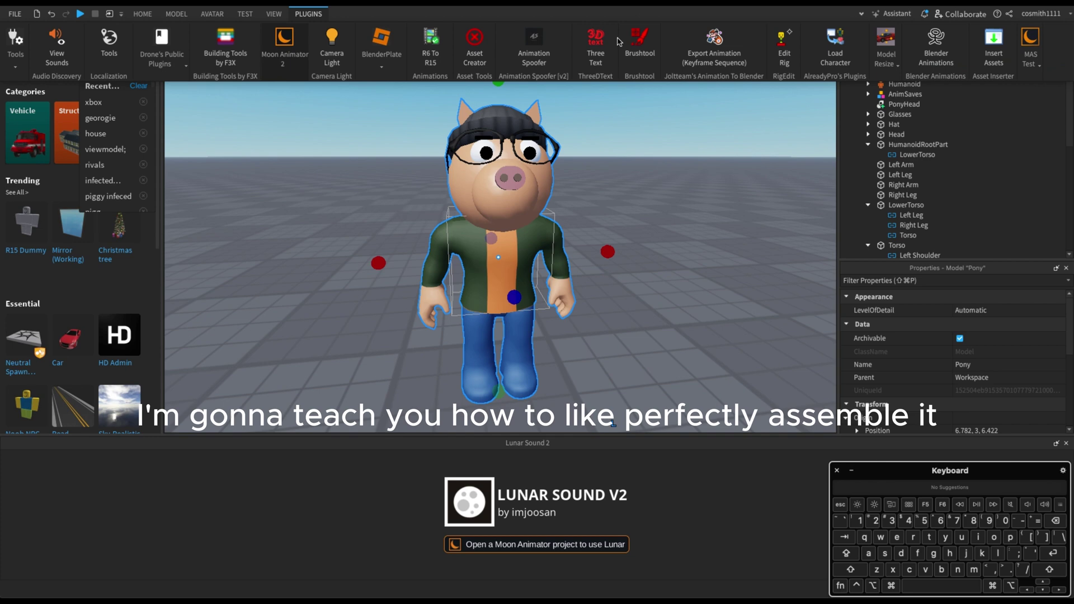
left_click(783, 54)
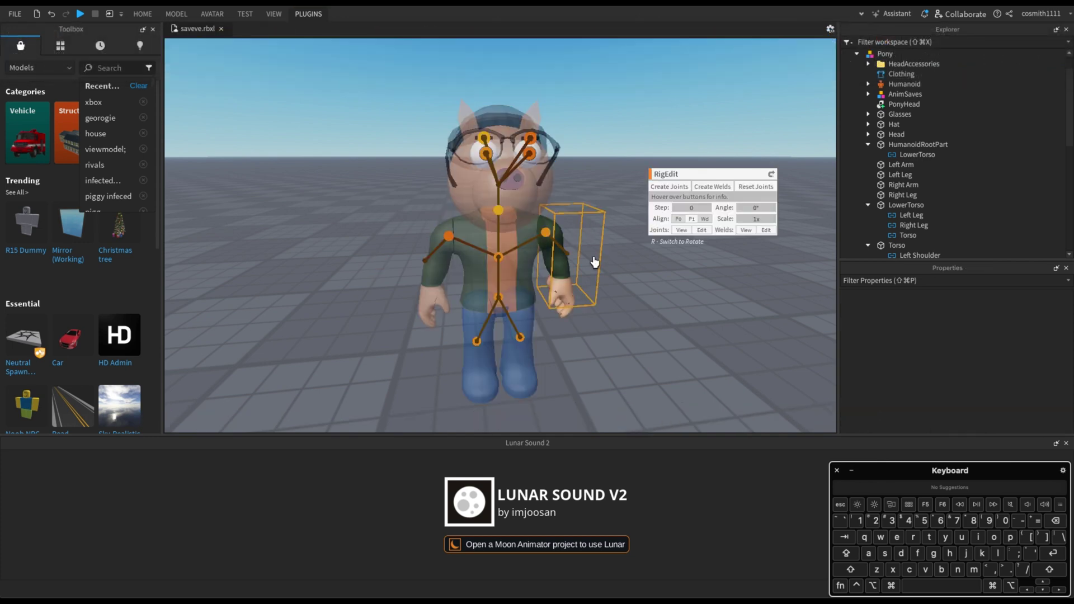
scroll(515, 348, "up", 5)
left_click(463, 353)
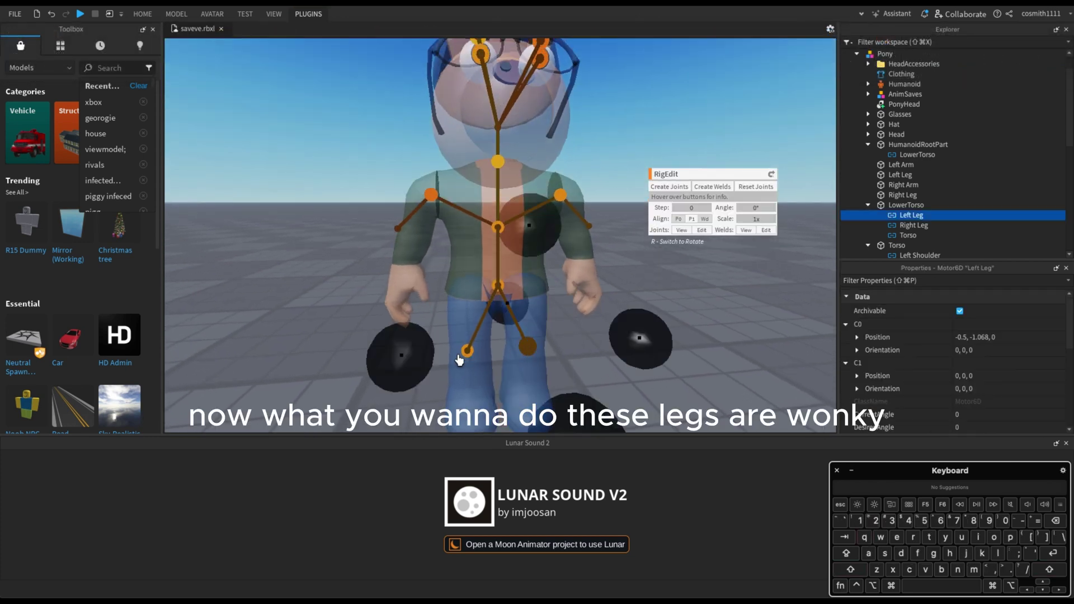
left_click(564, 307)
left_click(309, 14)
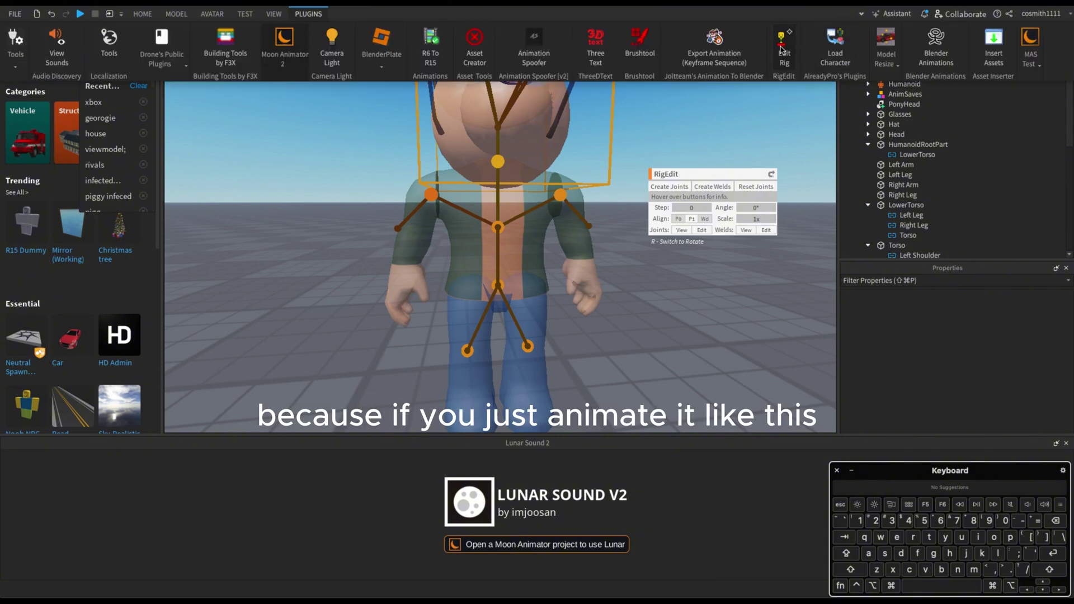
left_click(783, 49)
Create a new rig animation for Pony in Moon Animator and place its window clear of the character
left_click(503, 213)
left_click(308, 14)
left_click(286, 58)
left_click(280, 106)
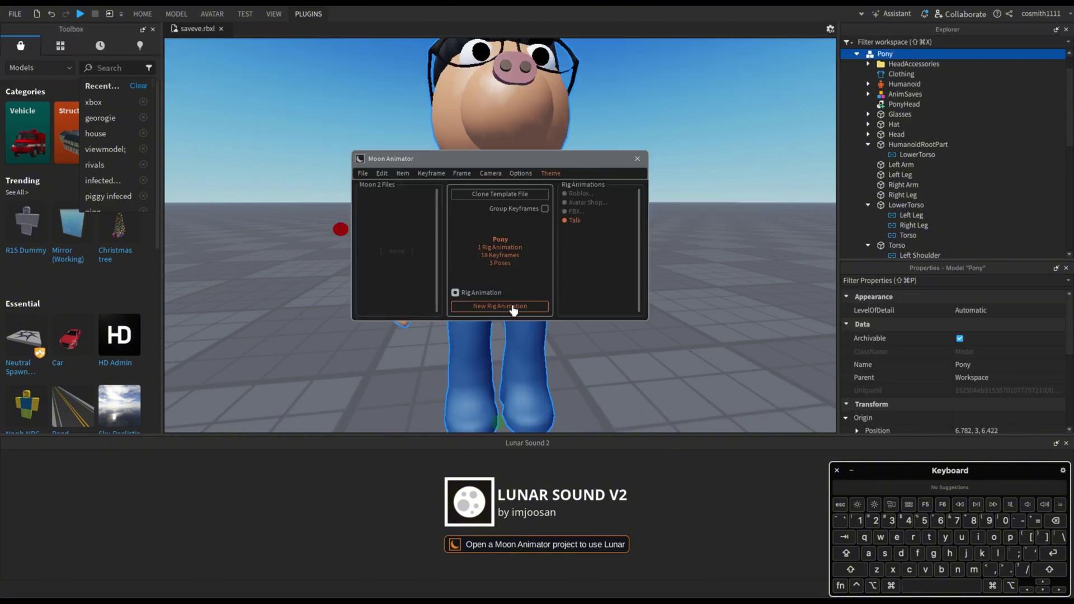
left_click(508, 305)
left_click_drag(388, 159, 762, 194)
Test how the rig's legs pivot by rotating its parts in the animation, and undo the last two pose changes
left_click(264, 149)
left_click(242, 160)
left_click_drag(504, 234, 497, 292)
right_click_drag(497, 292, 496, 211)
left_click(450, 184)
left_click(454, 240)
left_click_drag(546, 228, 621, 287)
key("super+z")
key("super+z")
left_click(452, 233)
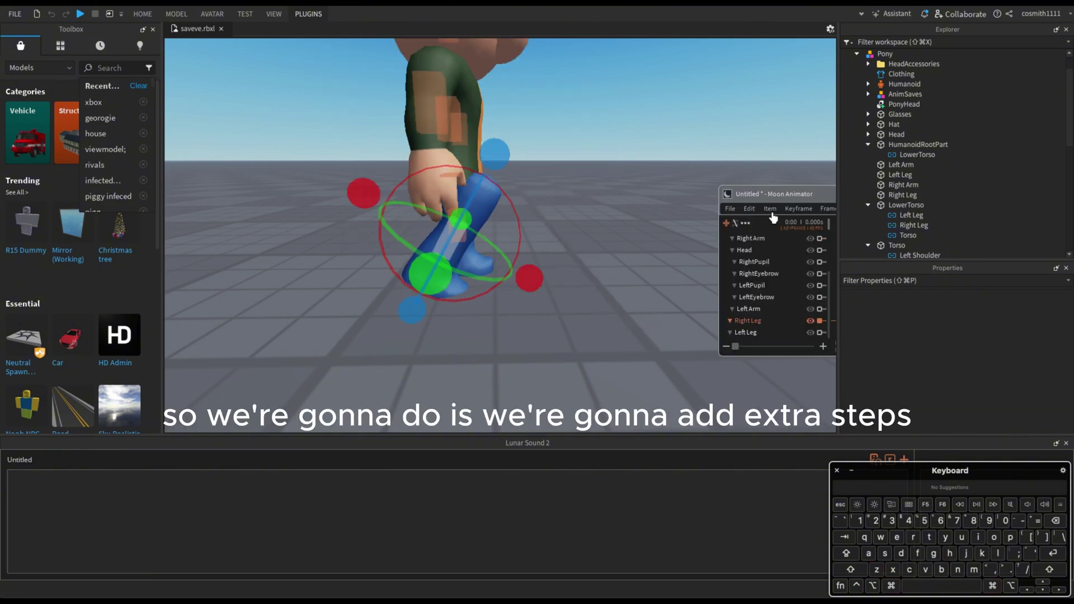
Close the untitled Moon Animator project and return to the Pony model
left_click_drag(794, 196, 580, 205)
left_click(732, 204)
left_click(458, 168)
right_click_drag(671, 204, 636, 204)
Move the Pony's Torso joint down to the waist with RigEdit, in line with the LowerTorso joint
left_click(311, 13)
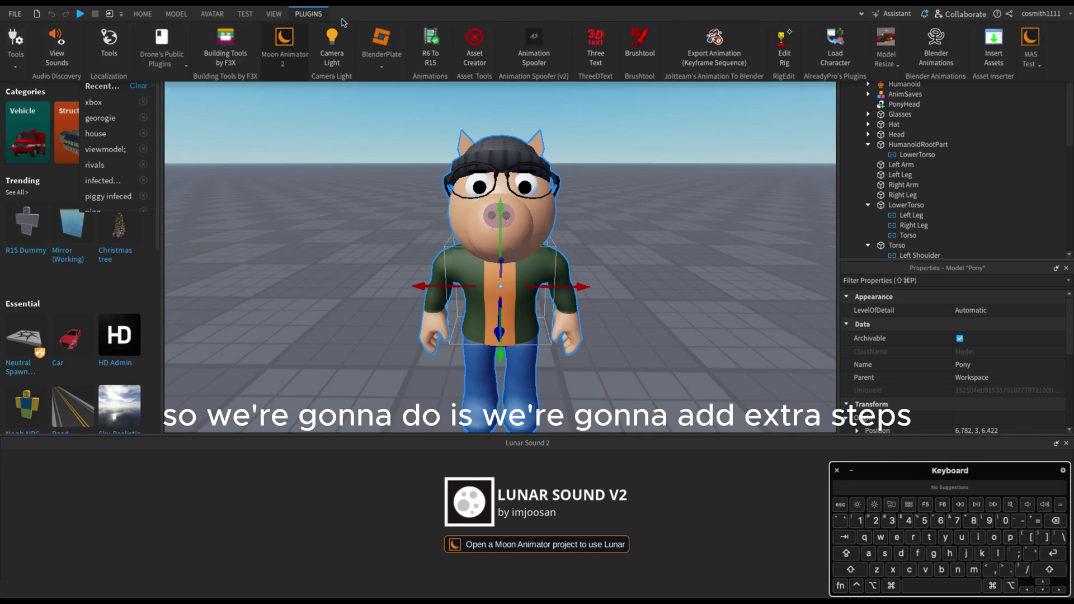
left_click(782, 51)
left_click(501, 313)
scroll(501, 229, "up", 5)
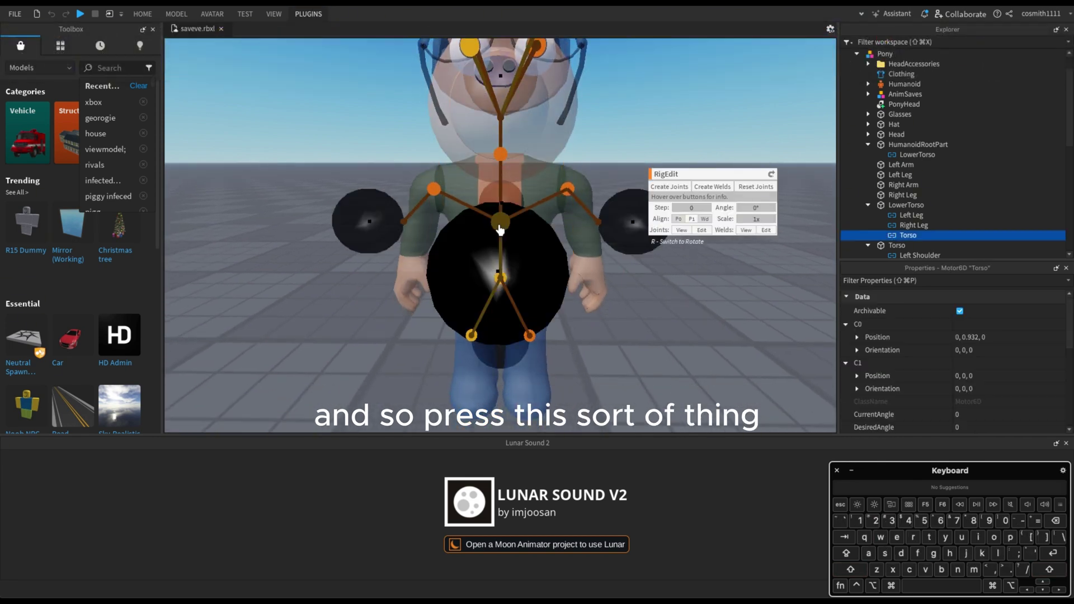
right_click_drag(525, 227, 442, 259)
scroll(442, 258, "down", 2)
left_click(441, 270)
left_click_drag(442, 146, 446, 321)
left_click_drag(443, 166, 469, 207)
left_click(535, 259)
Raise the Left Leg and Right Leg joints together by about 1.09 studs to the tops of the legs
right_click_drag(534, 259, 501, 199)
scroll(502, 199, "up", 3)
scroll(574, 318, "down", 1)
key("q")
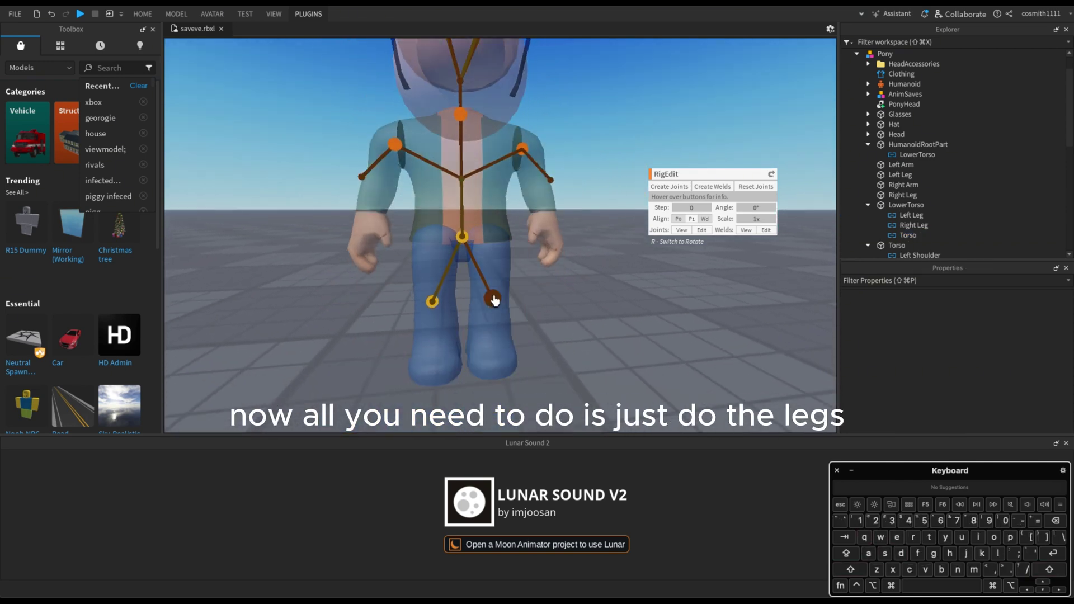
left_click(492, 302)
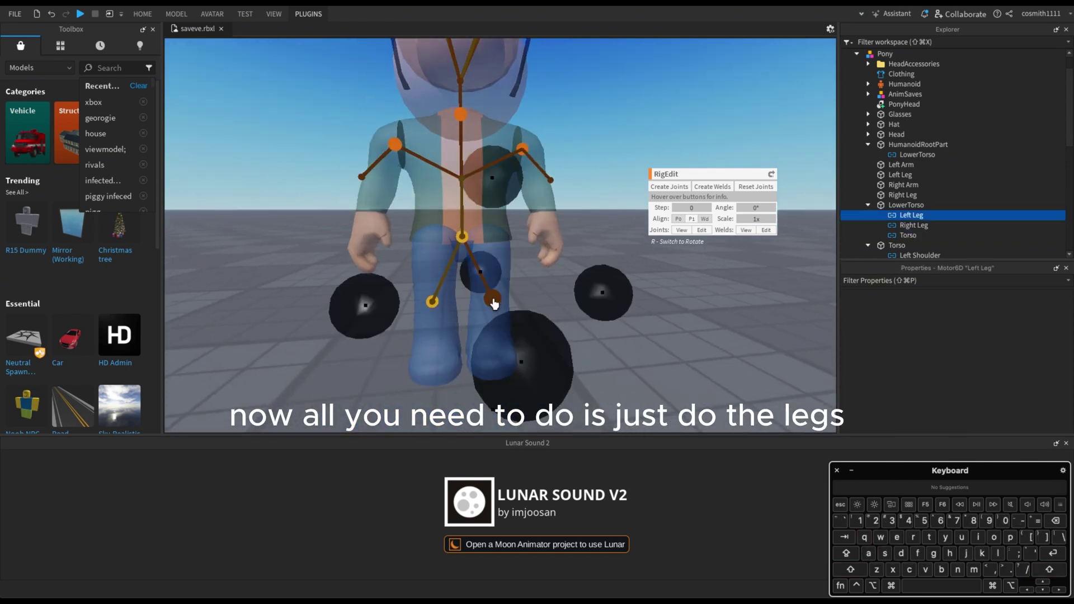
left_click(433, 301, "ctrl")
left_click_drag(431, 174, 414, 104)
left_click(530, 163)
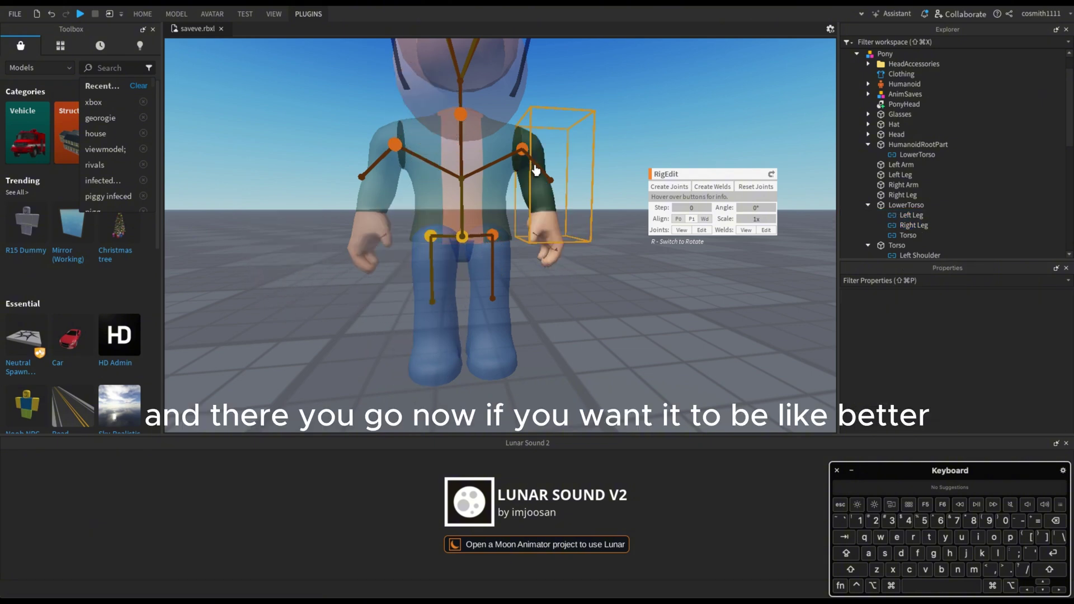
Try shifting the Left Leg joint outward by about 0.47 studs, and undo the move
left_click(494, 240)
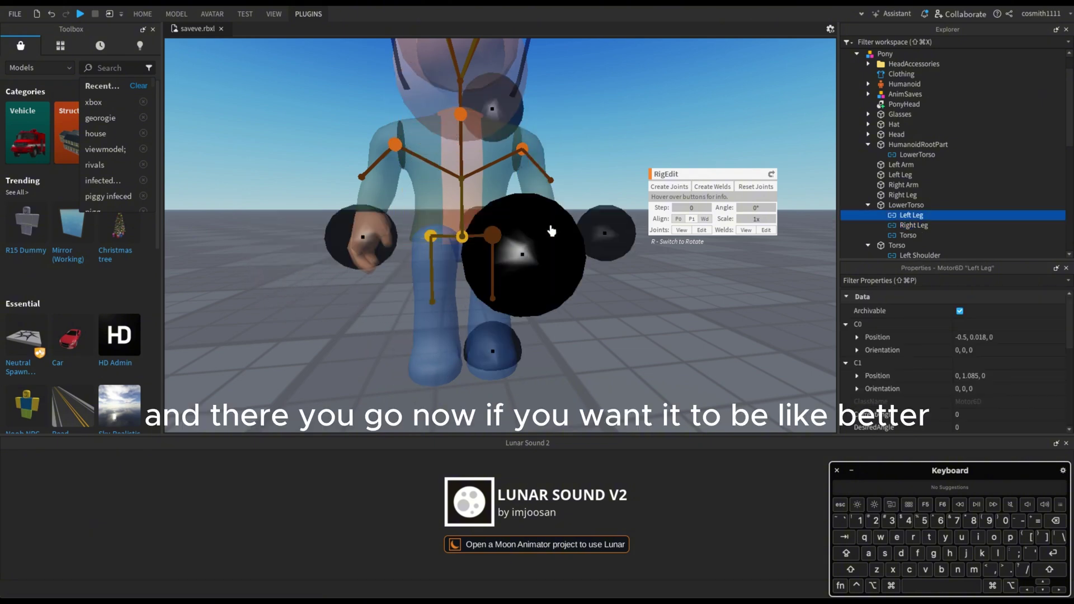
left_click_drag(605, 234, 631, 236)
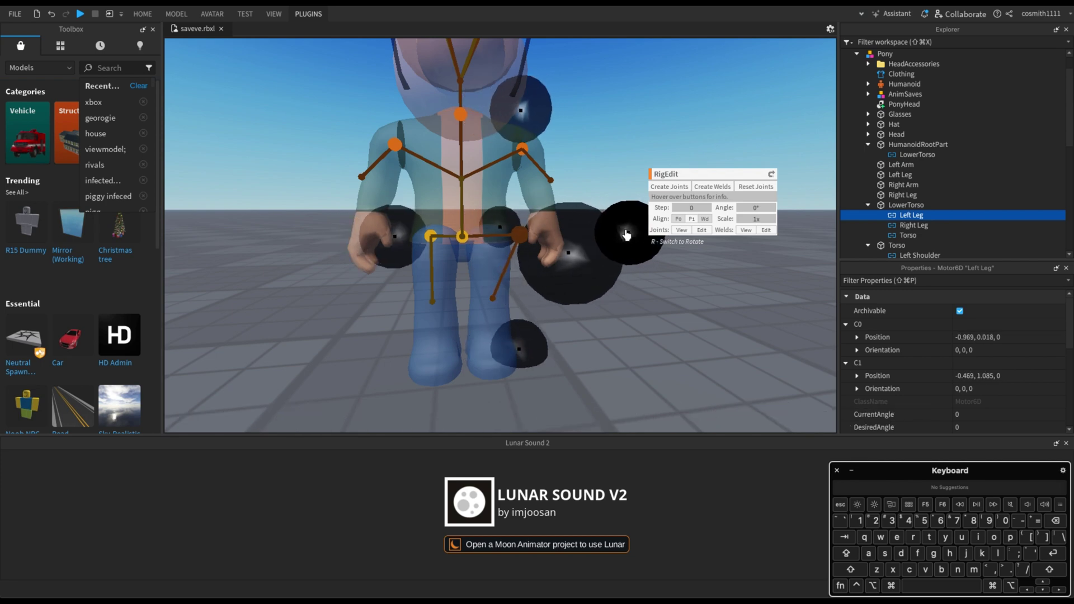
key("super+z")
left_click(531, 204)
Close RigEdit and create a new Moon Animator rig animation for Pony, with its window clear of the character
left_click(309, 14)
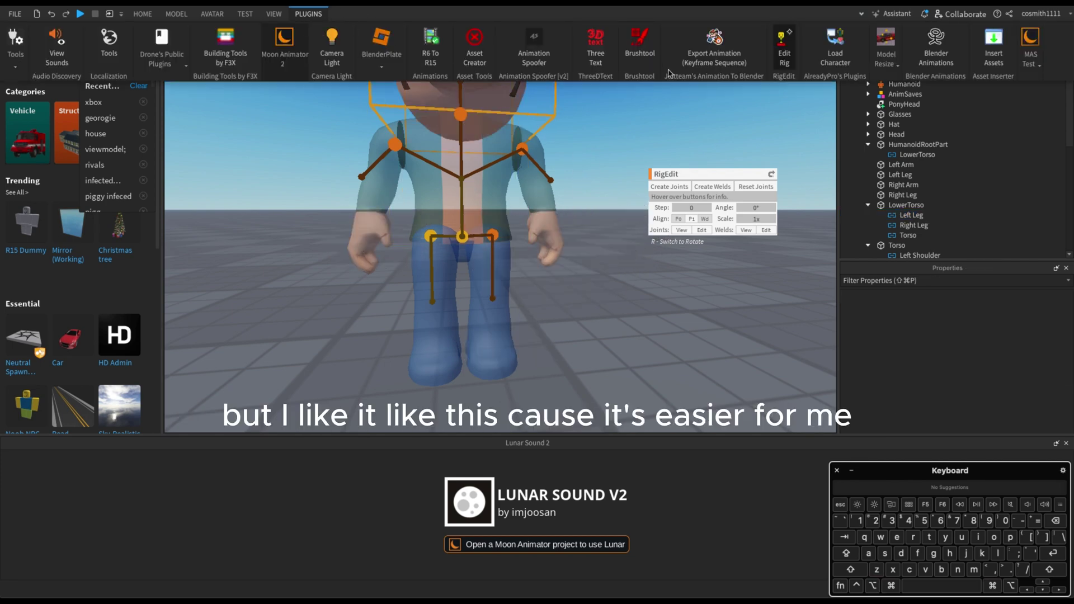
left_click(783, 57)
left_click(475, 213)
left_click(315, 15)
left_click(285, 50)
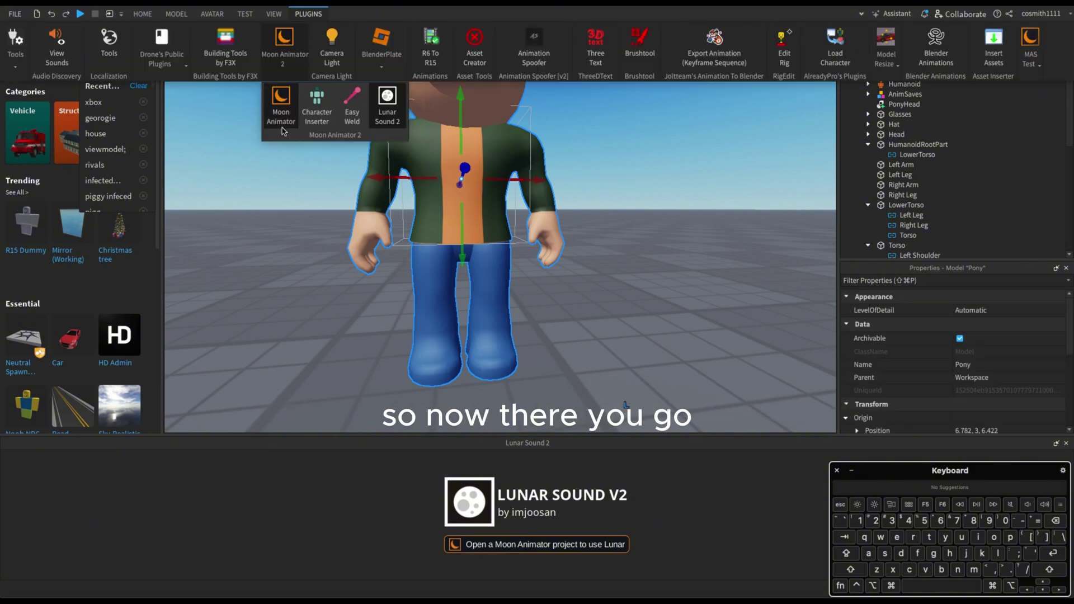
left_click(283, 127)
left_click(594, 352)
left_click_drag(503, 204, 716, 144)
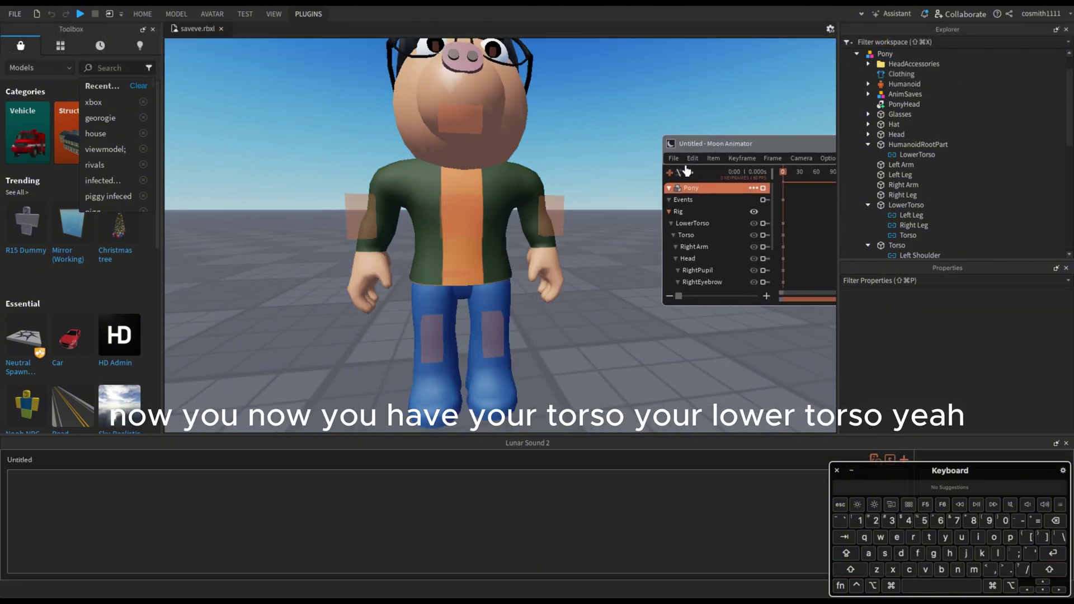
Test the adjusted torso, lower torso and leg joints by posing the rig, and undo the pose changes
right_click_drag(469, 271, 475, 274)
scroll(484, 276, "down", 3)
left_click(481, 263)
left_click_drag(572, 340, 536, 377)
key("super+z")
left_click(514, 342)
left_click_drag(598, 357, 579, 338)
left_click_drag(568, 279, 578, 242)
key("super+z")
key("super+z")
Close the untitled Moon Animator test project
left_click_drag(700, 145, 347, 152)
left_click(593, 160)
left_click(698, 211)
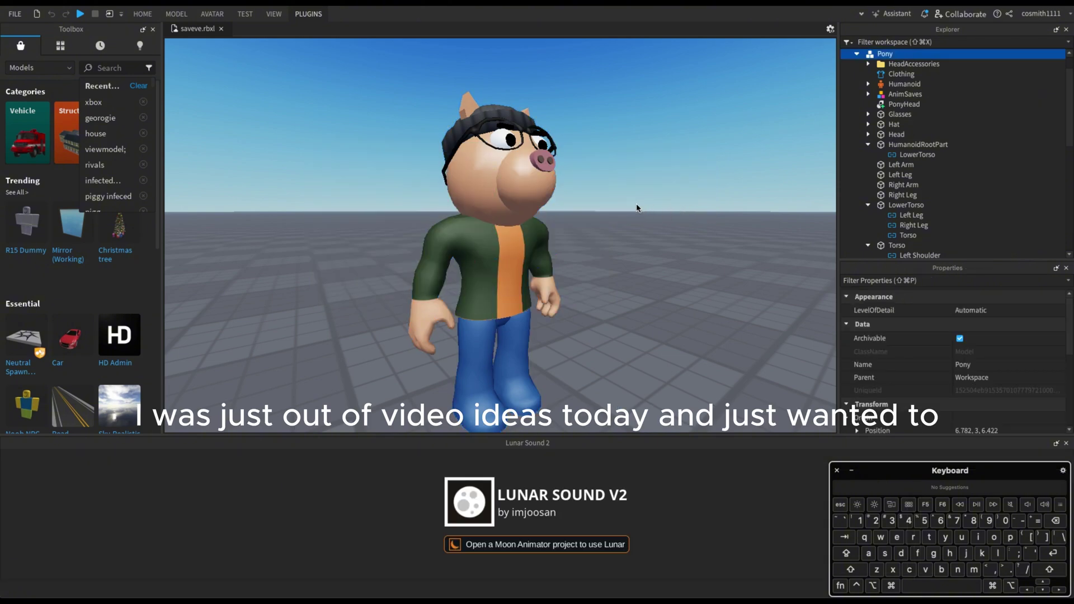
scroll(632, 207, "up", 5)
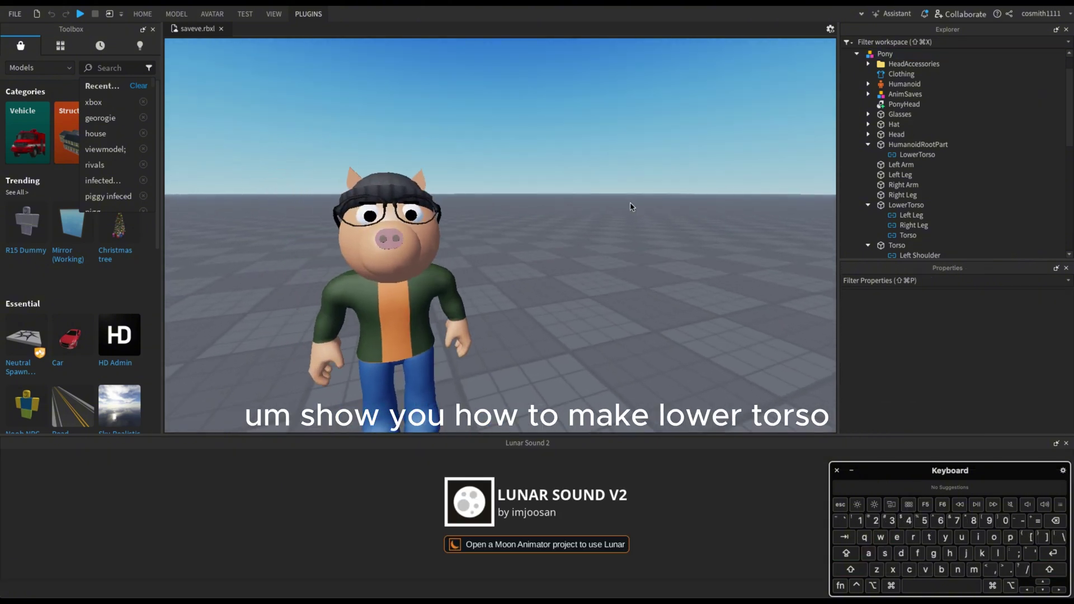
key("shift+s")
left_click_drag(337, 136, 501, 285)
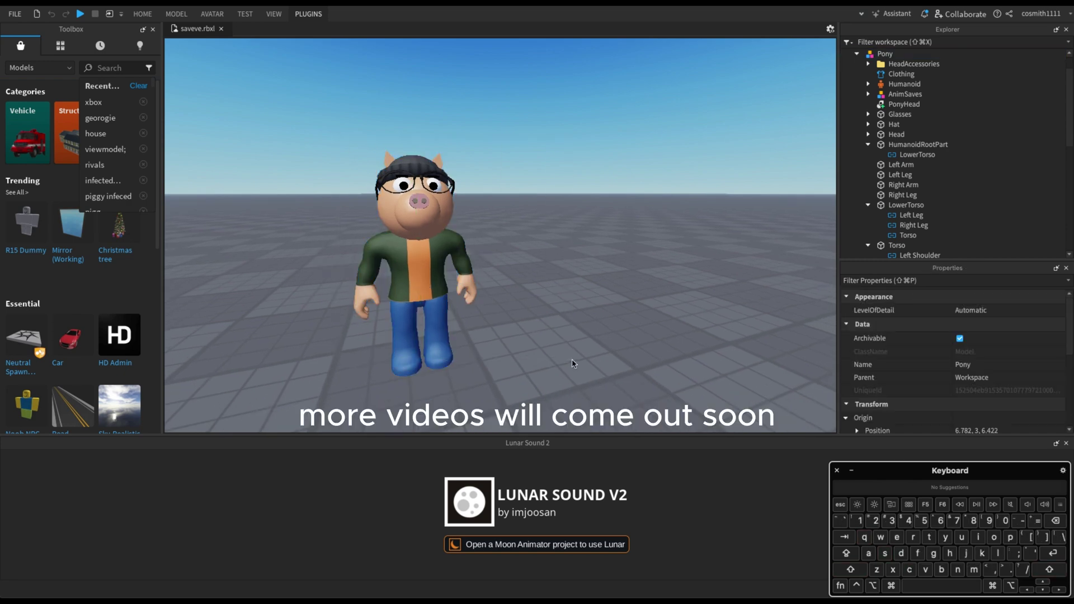
scroll(499, 248, "up", 2)
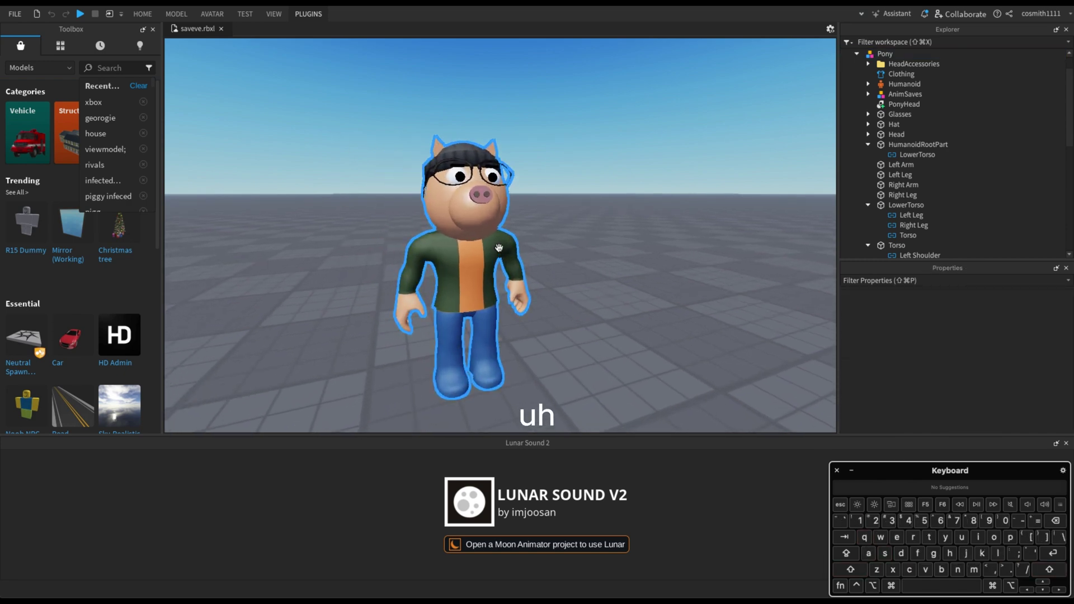